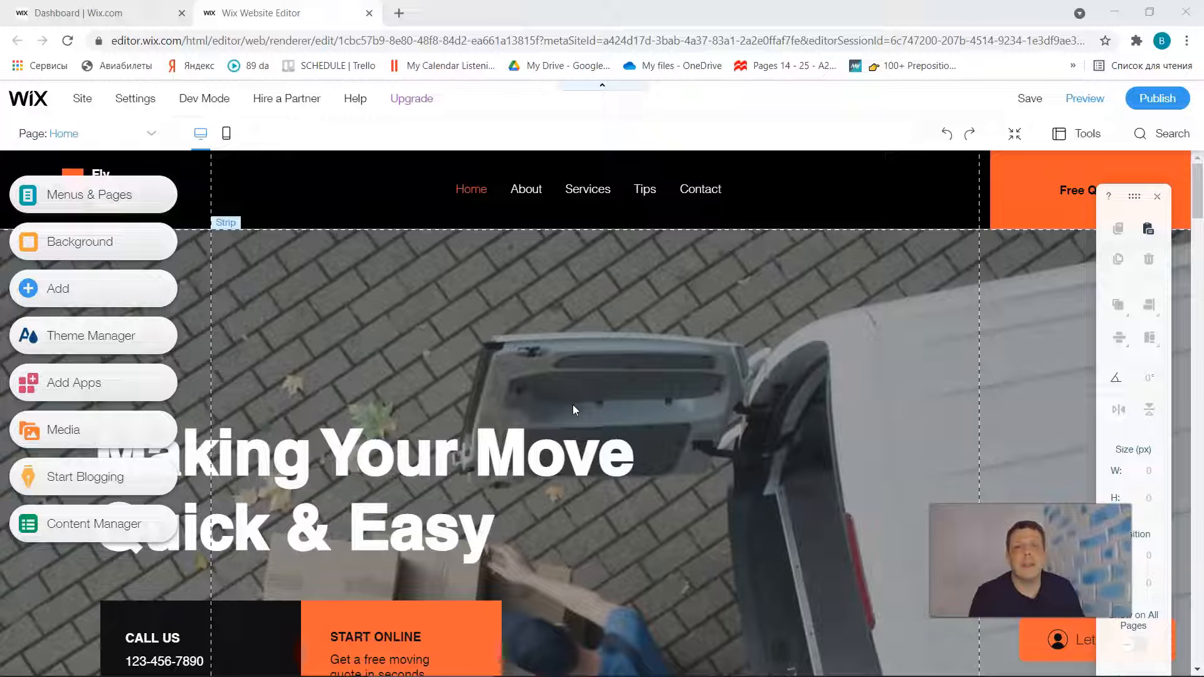
pyautogui.click(547, 420)
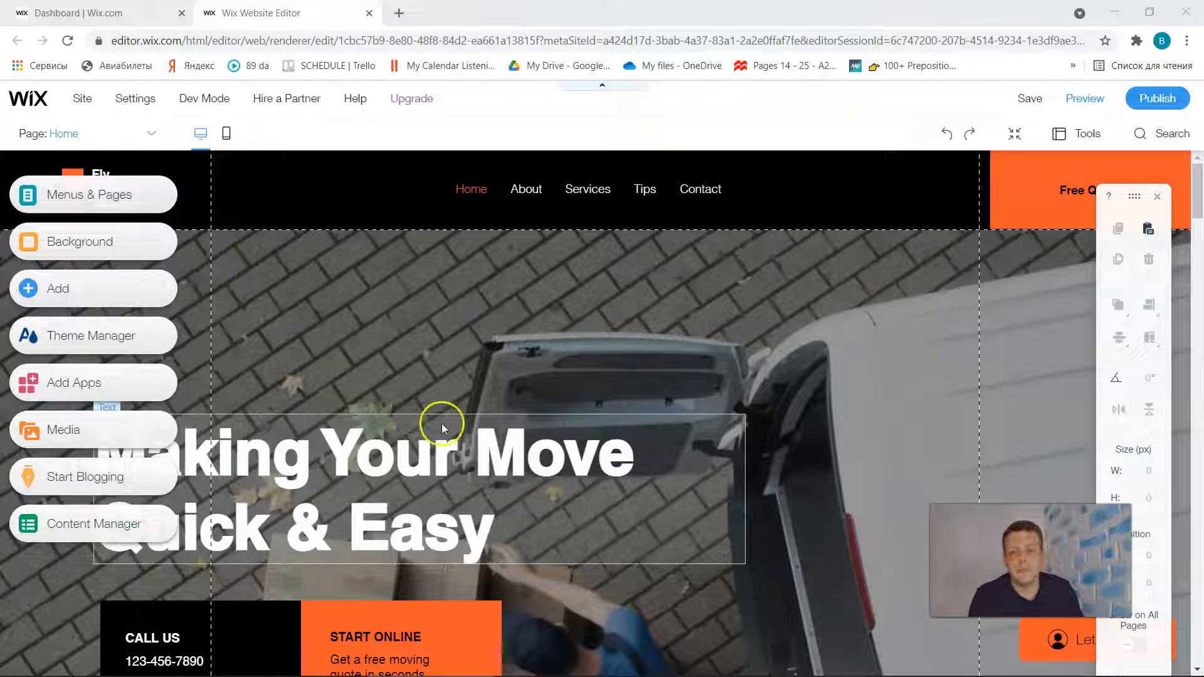
pyautogui.click(347, 337)
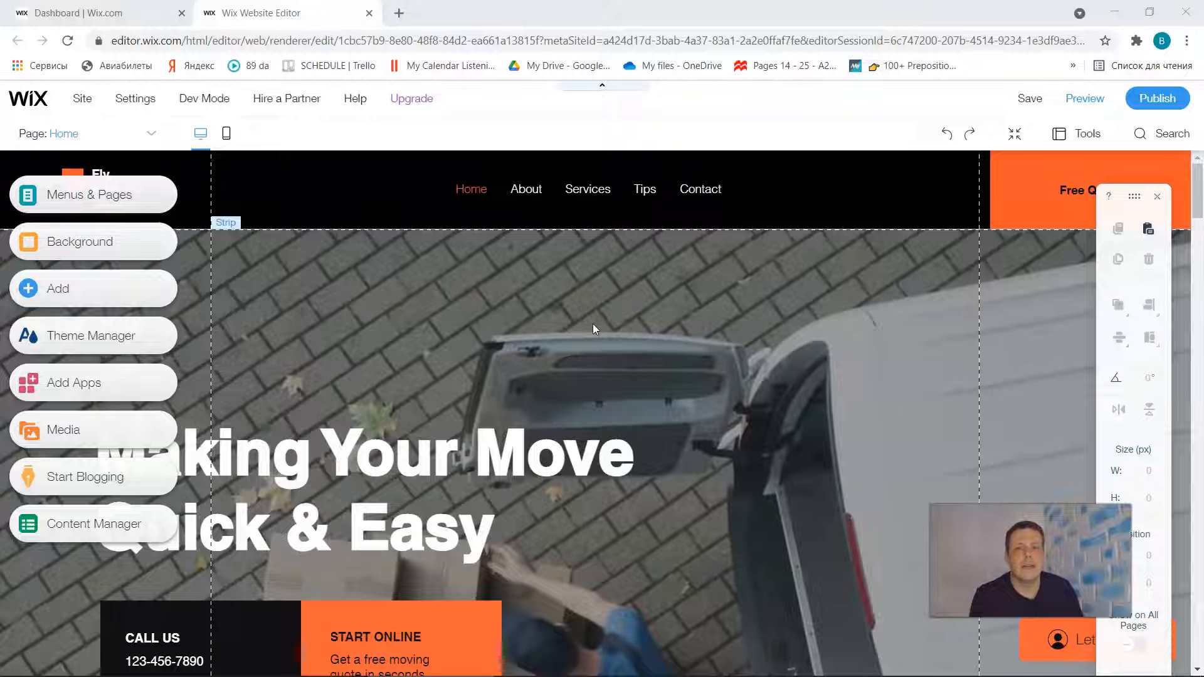
pyautogui.scroll(-10, 592, 322)
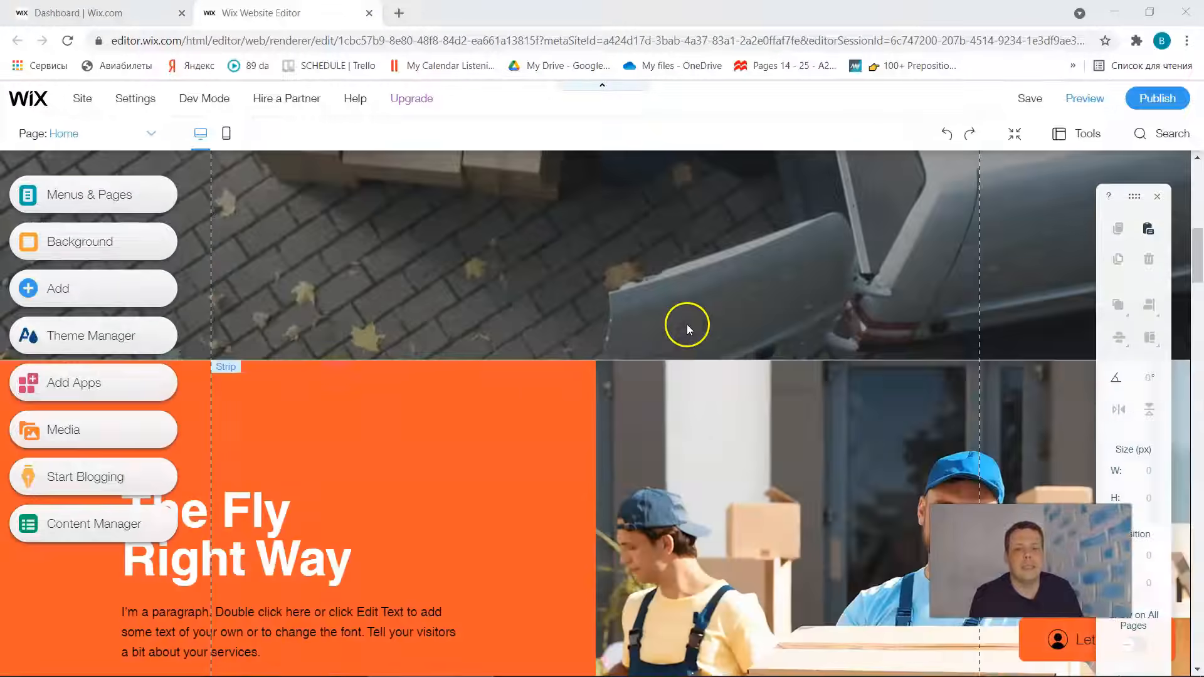
pyautogui.scroll(10, 687, 324)
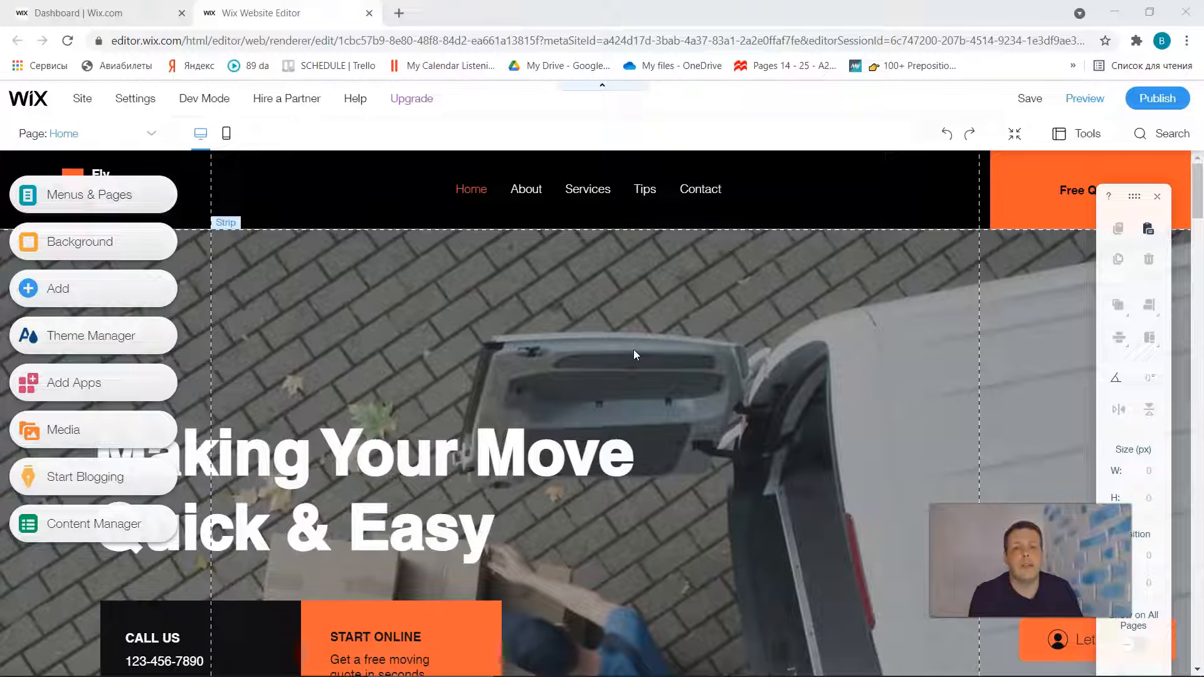
# - Start adding an image to the Home page from the site's own image uploads
pyautogui.click(132, 295)
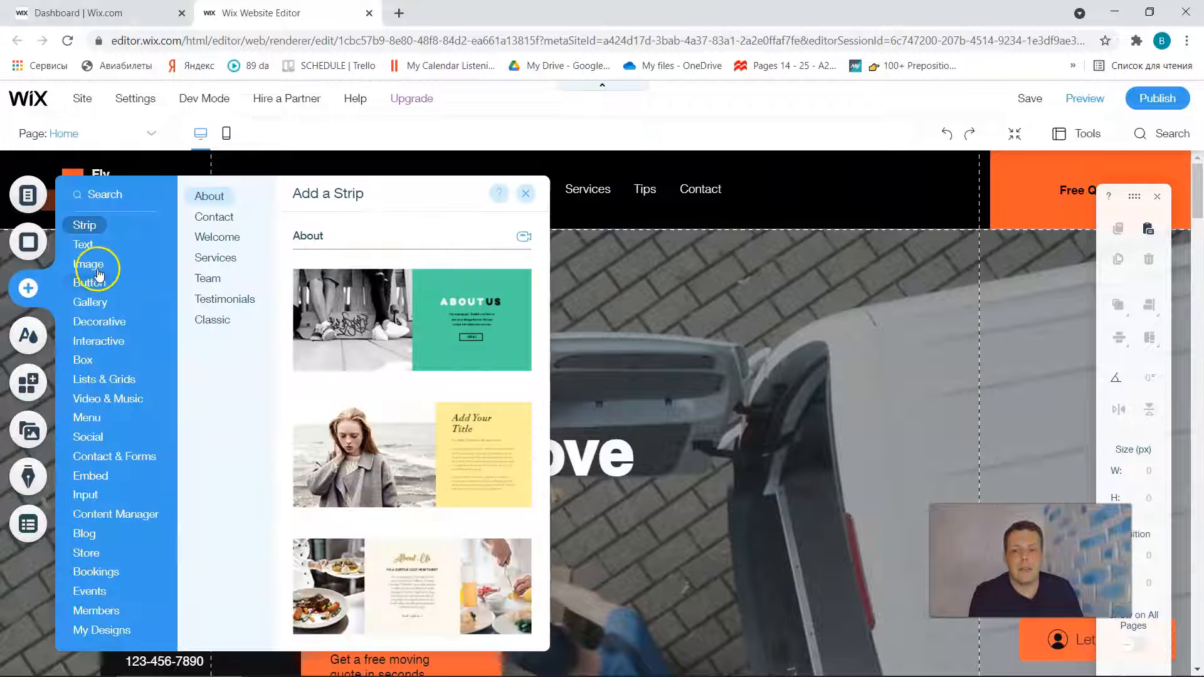
pyautogui.click(87, 266)
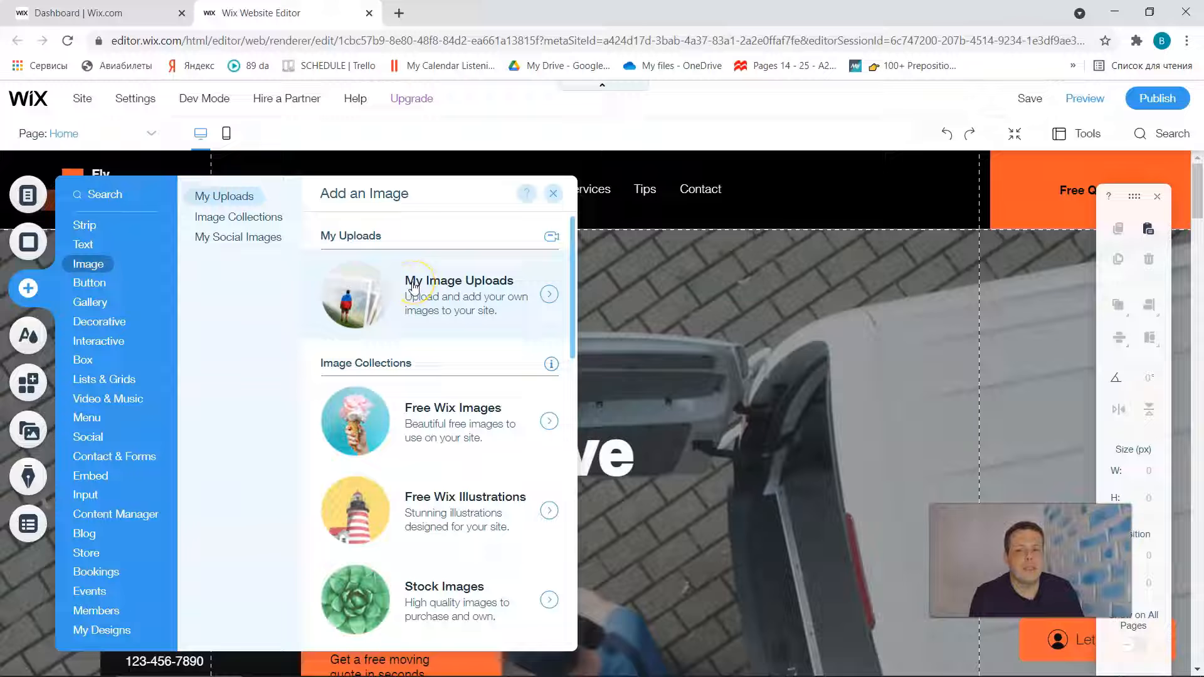
pyautogui.click(524, 301)
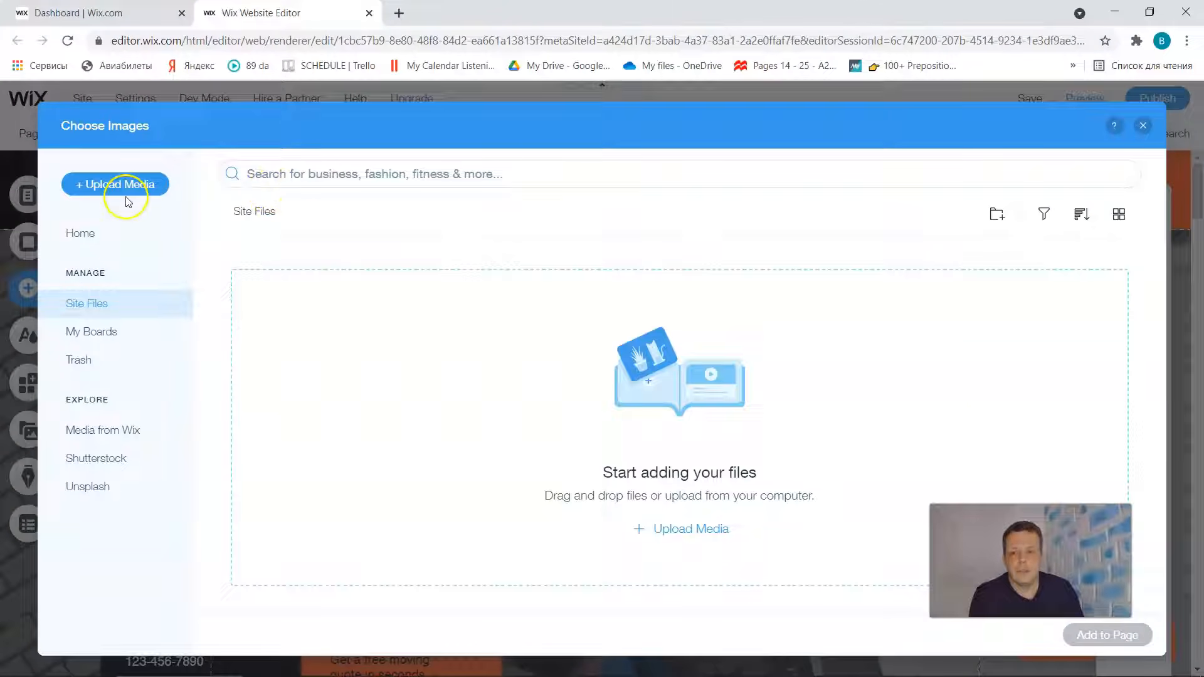
pyautogui.click(142, 188)
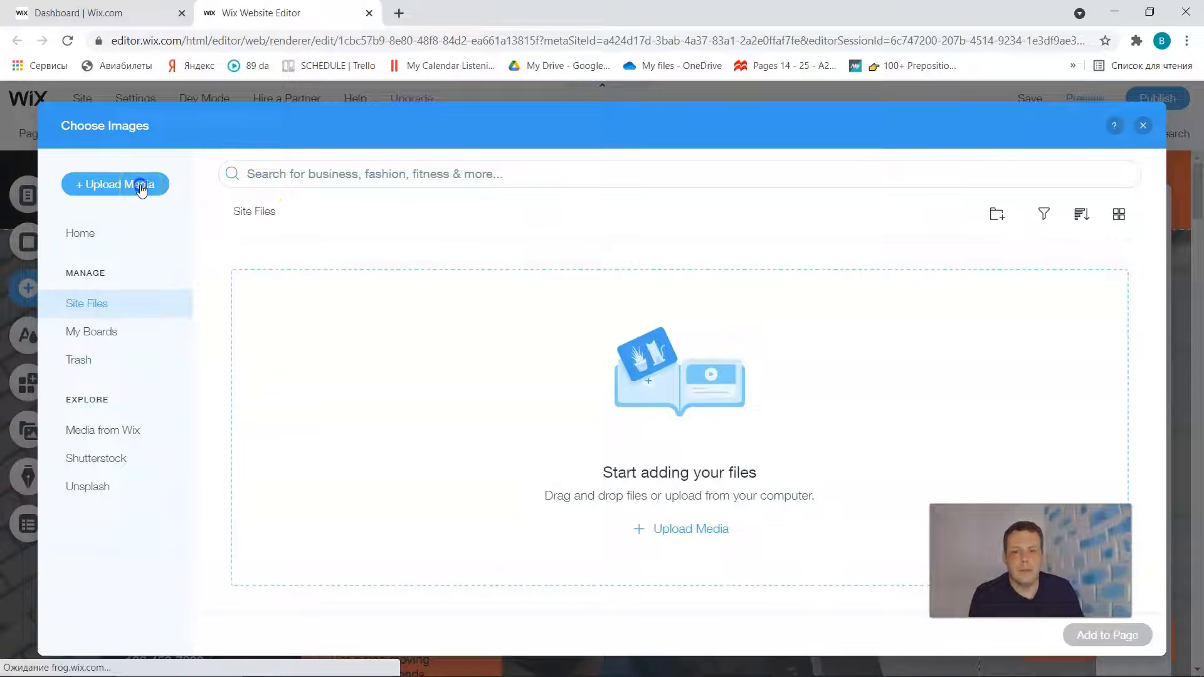
pyautogui.click(142, 188)
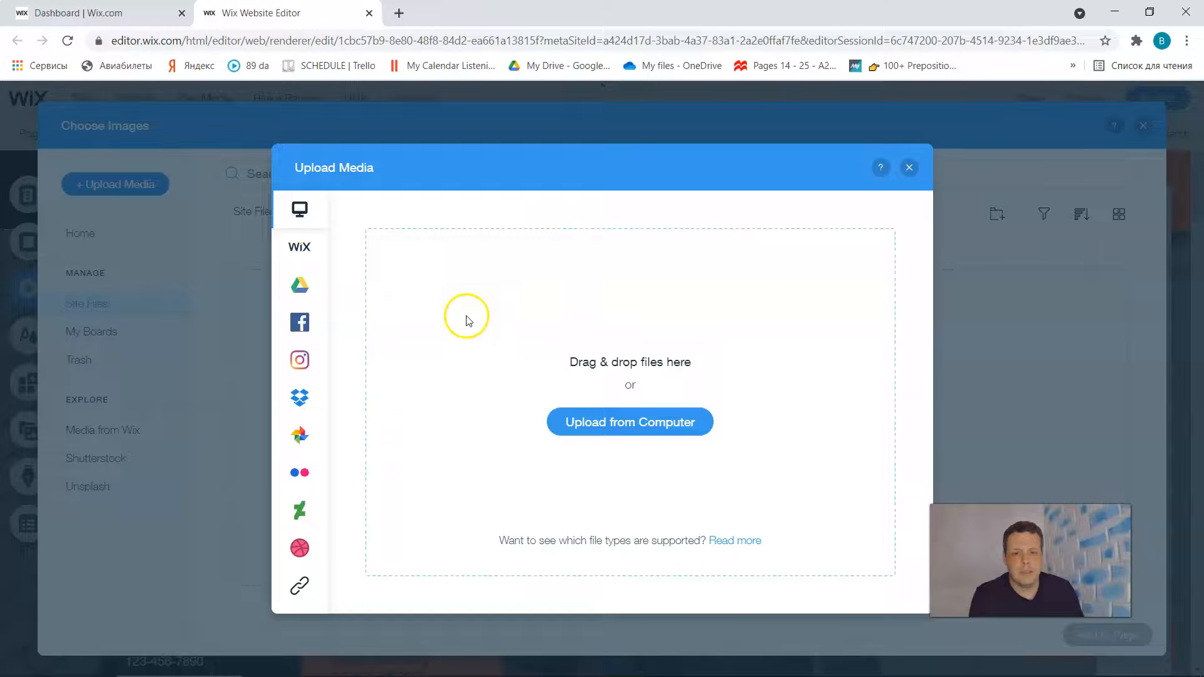
pyautogui.moveTo(300, 210)
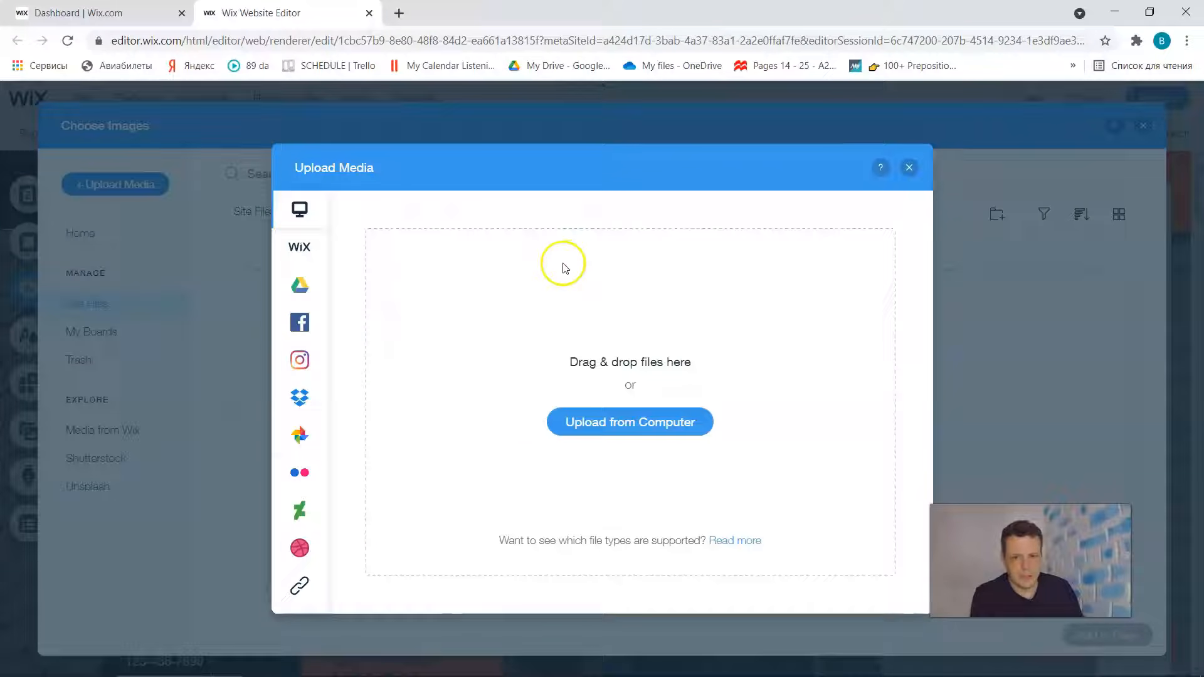
pyautogui.click(909, 168)
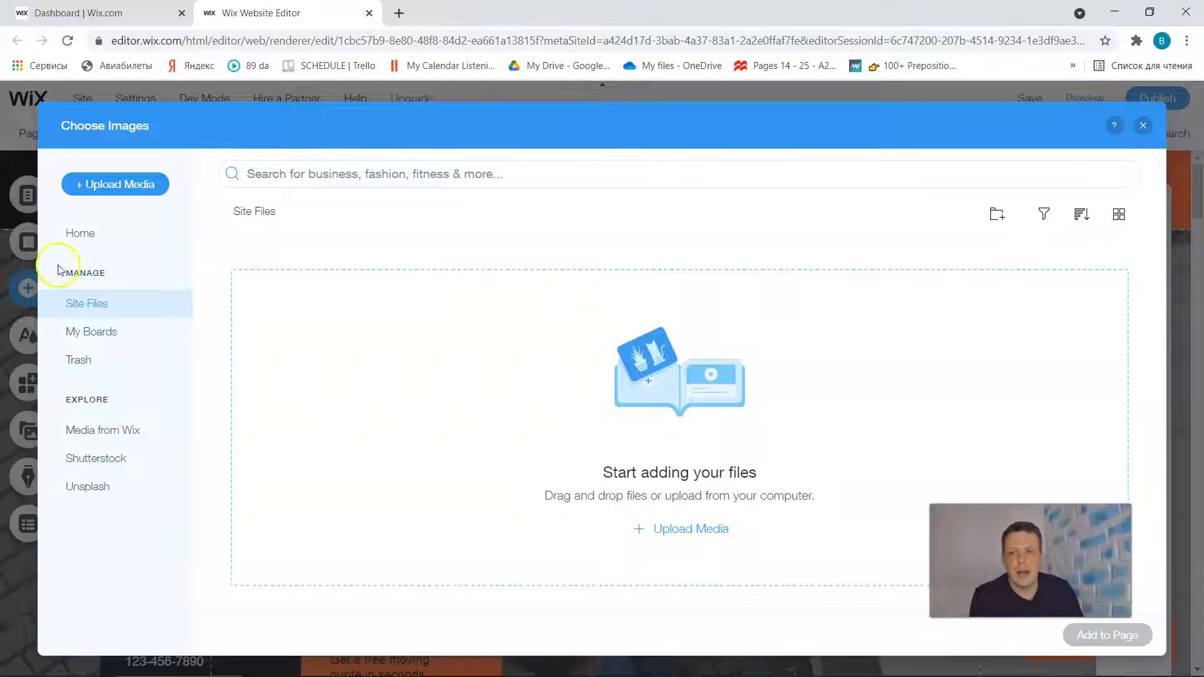
# - Upload the PNG file "images" from the computer's "Wix video and pictures" folder to the site files
pyautogui.click(139, 183)
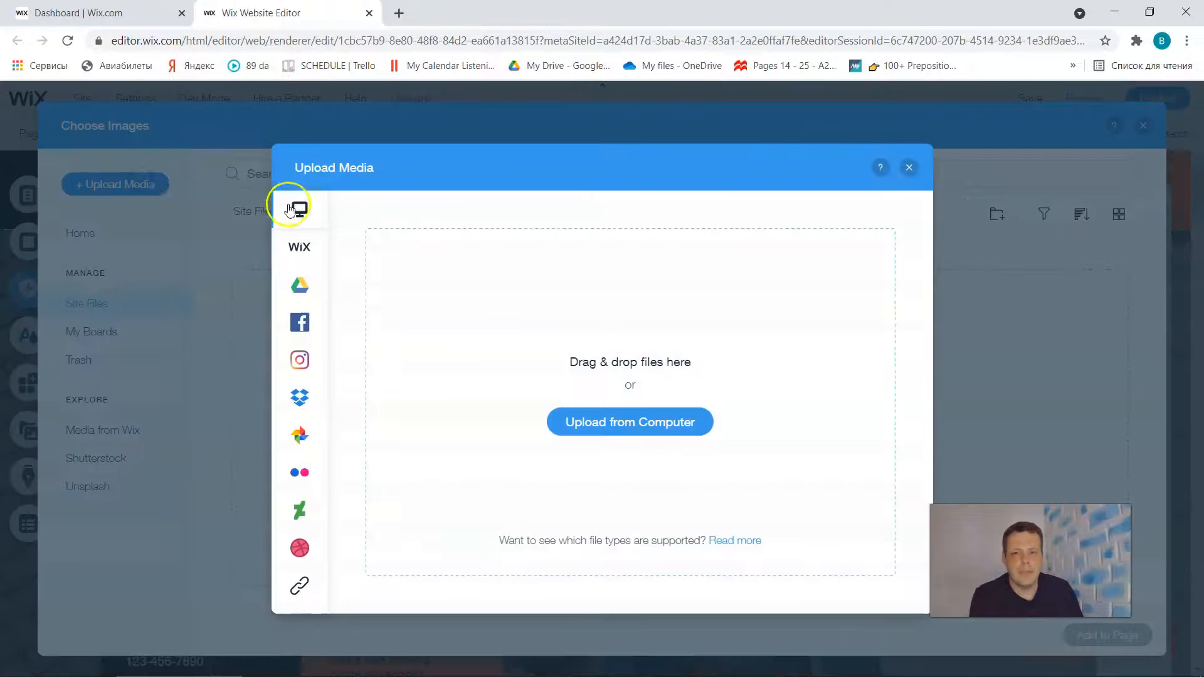
pyautogui.click(357, 214)
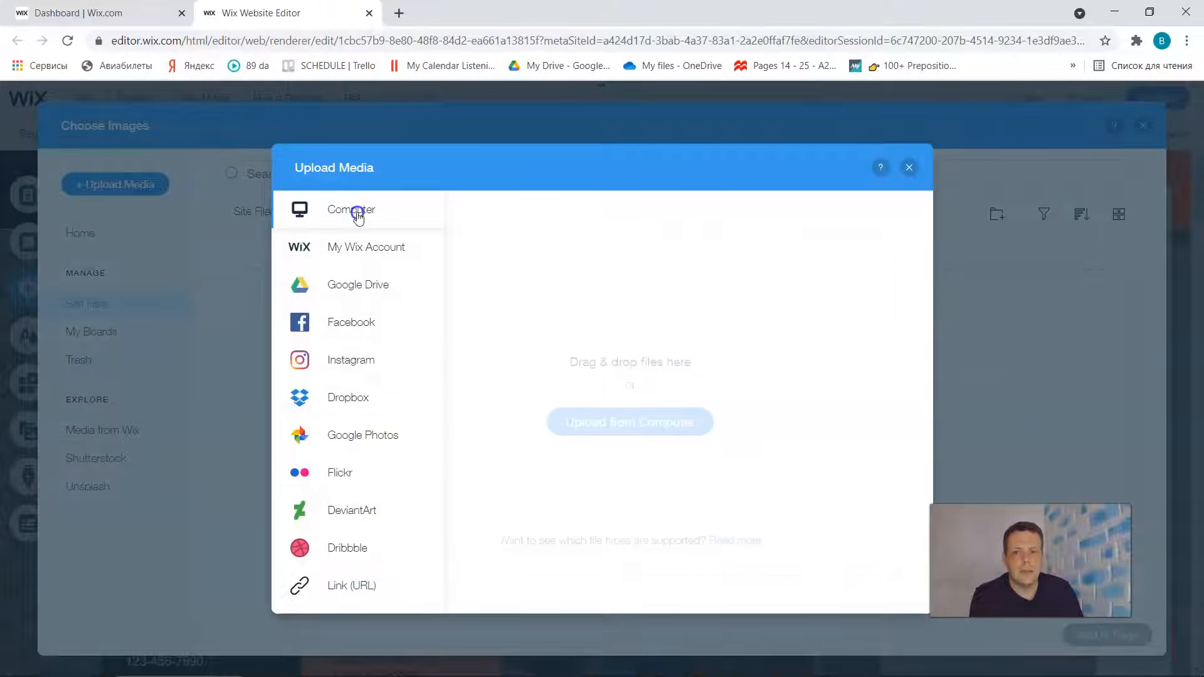
pyautogui.click(608, 421)
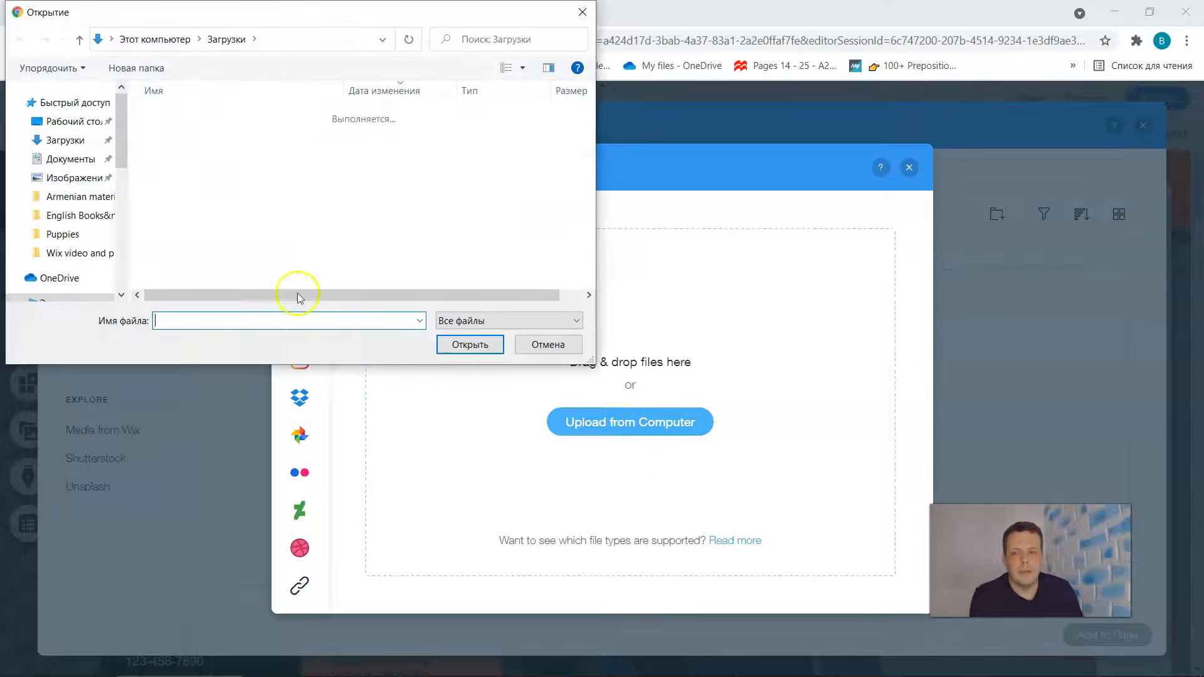
pyautogui.click(75, 253)
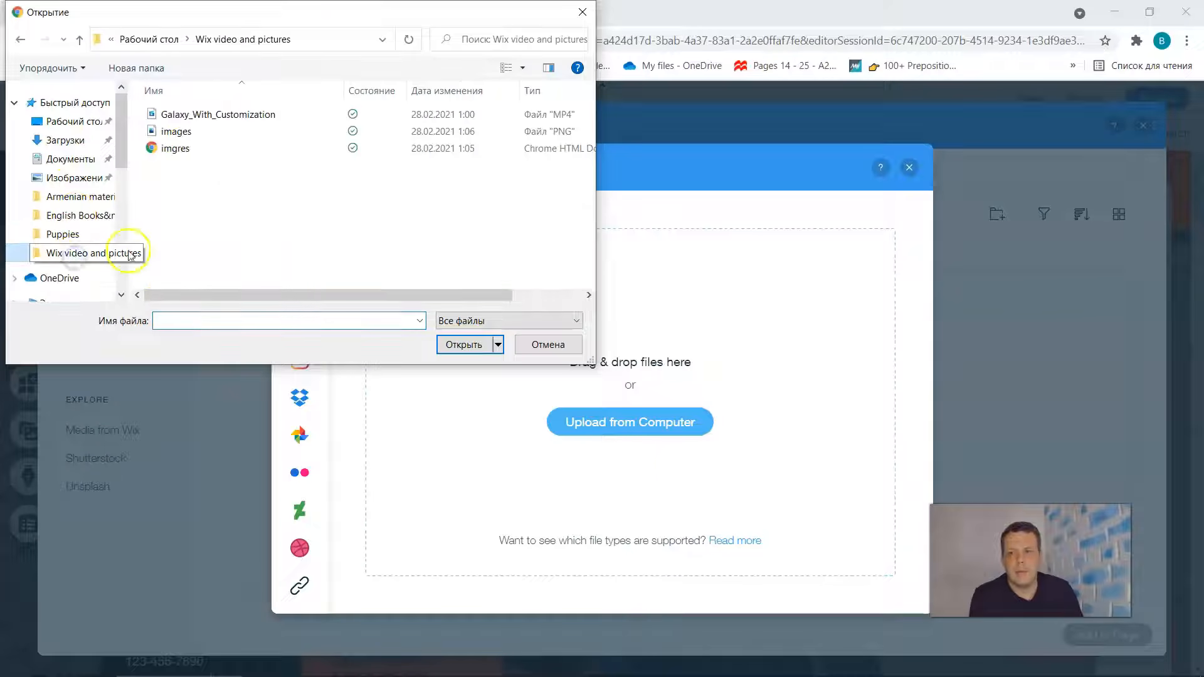
pyautogui.click(187, 133)
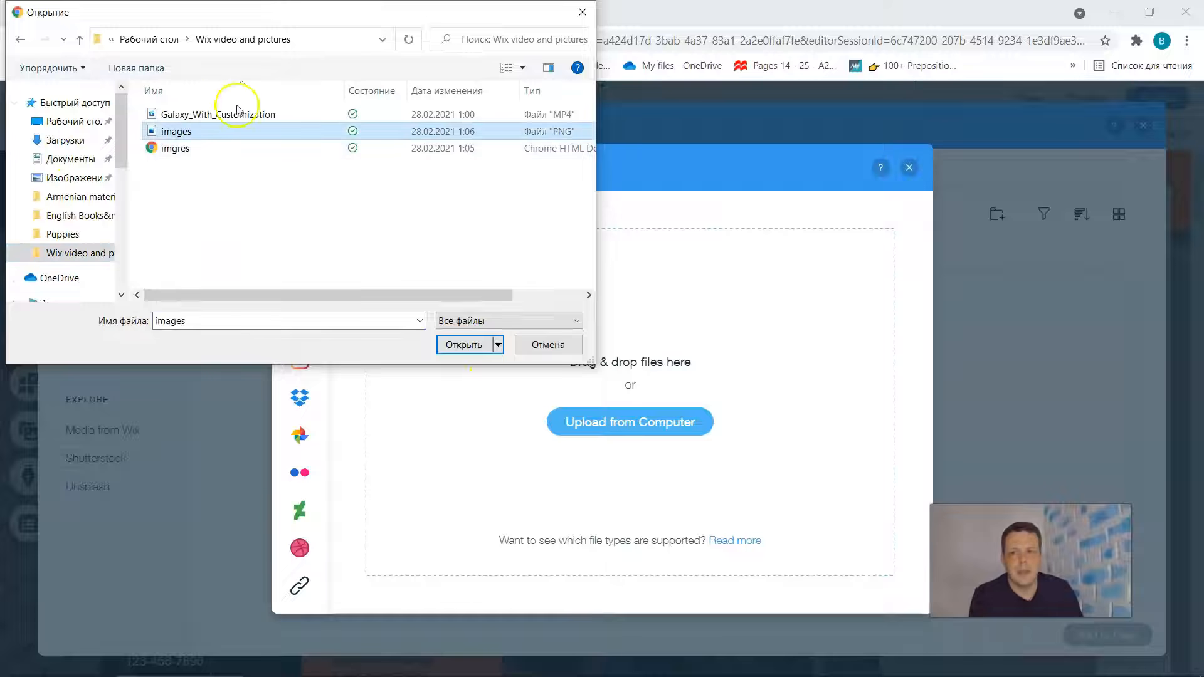
pyautogui.click(465, 347)
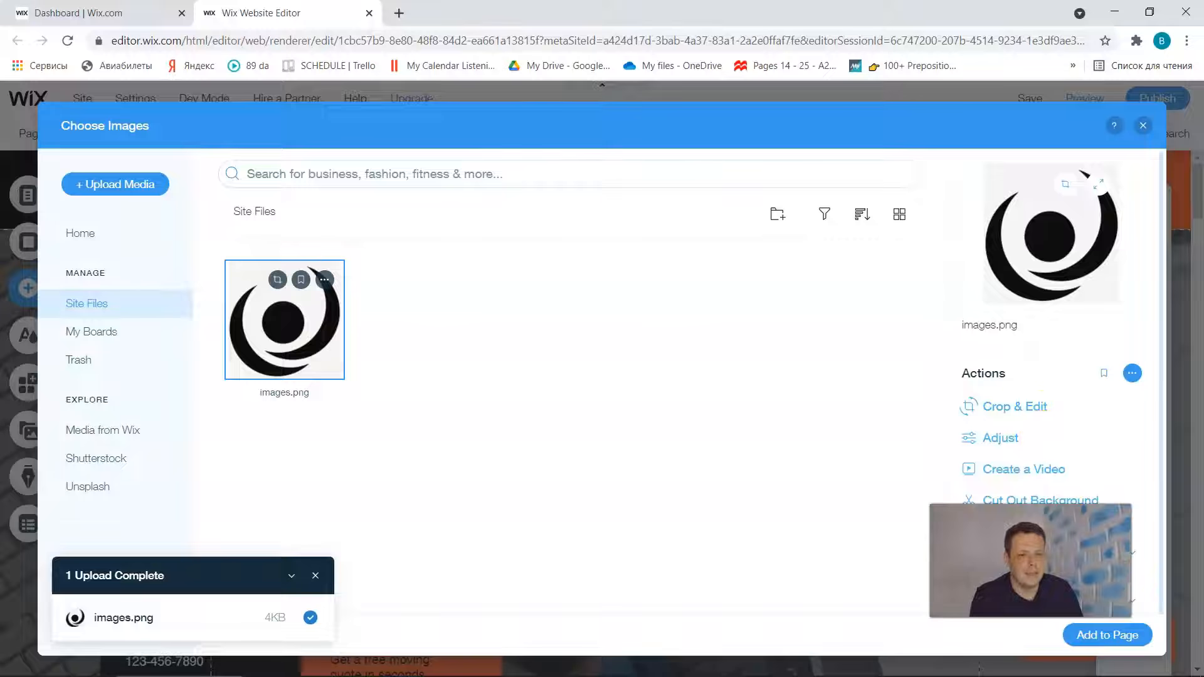
# - Add the uploaded images.png to the page and move it up to about X 360, Y 116 px
pyautogui.scroll(-1, 1080, 371)
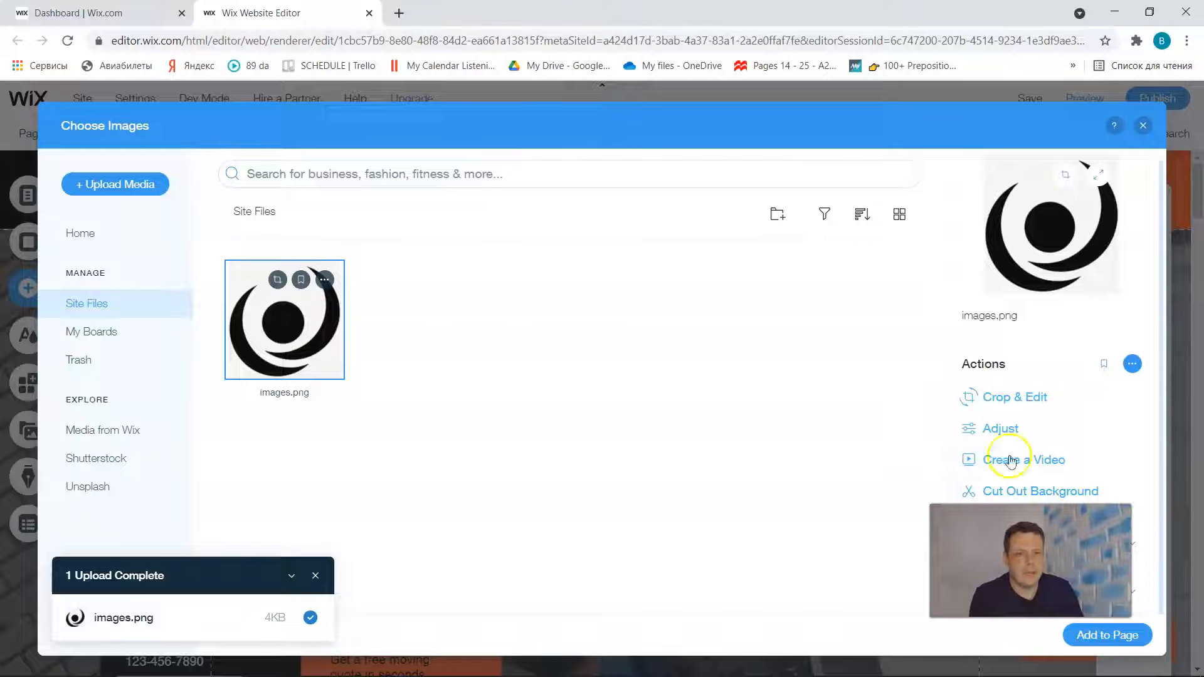
pyautogui.click(1114, 638)
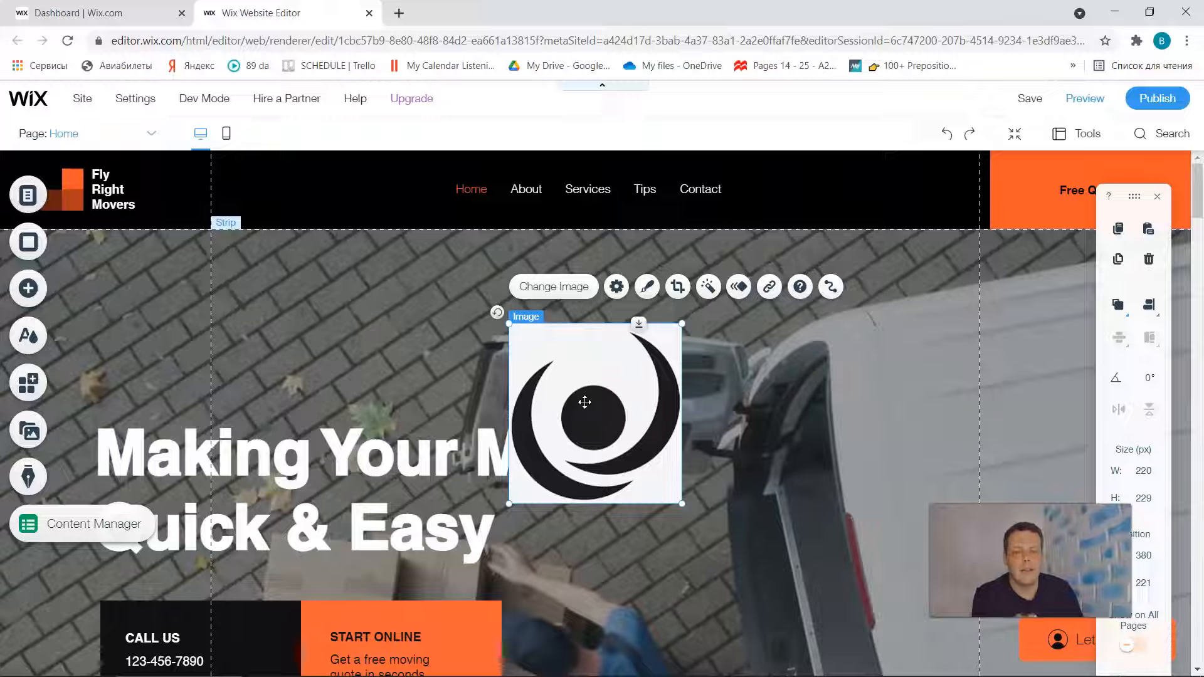
pyautogui.moveTo(584, 402); pyautogui.dragTo(570, 322)
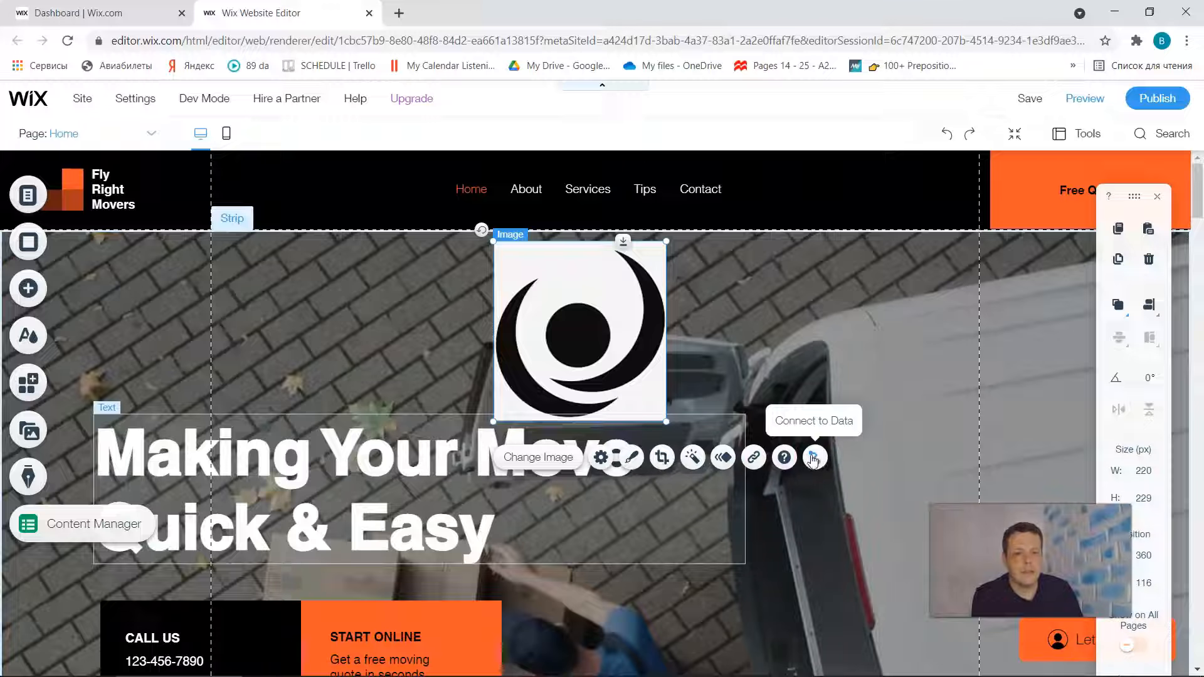
# - Turn off Keep proportions in the settings of the added logo image
pyautogui.click(578, 458)
pyautogui.click(608, 460)
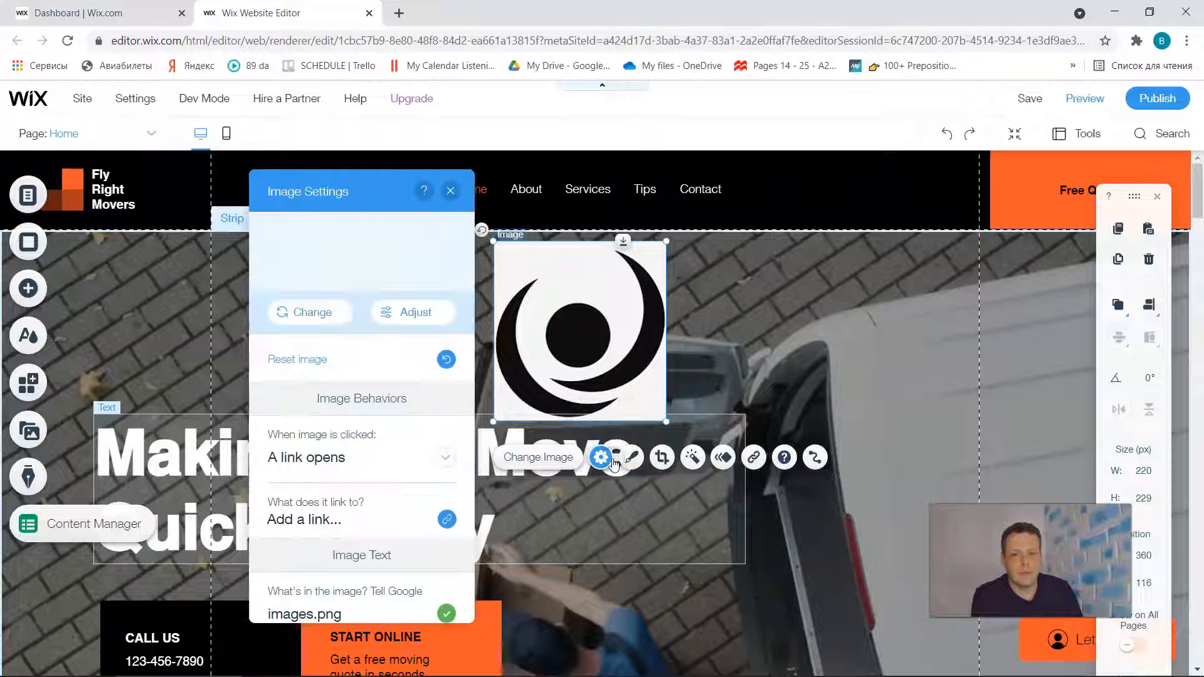
pyautogui.click(339, 318)
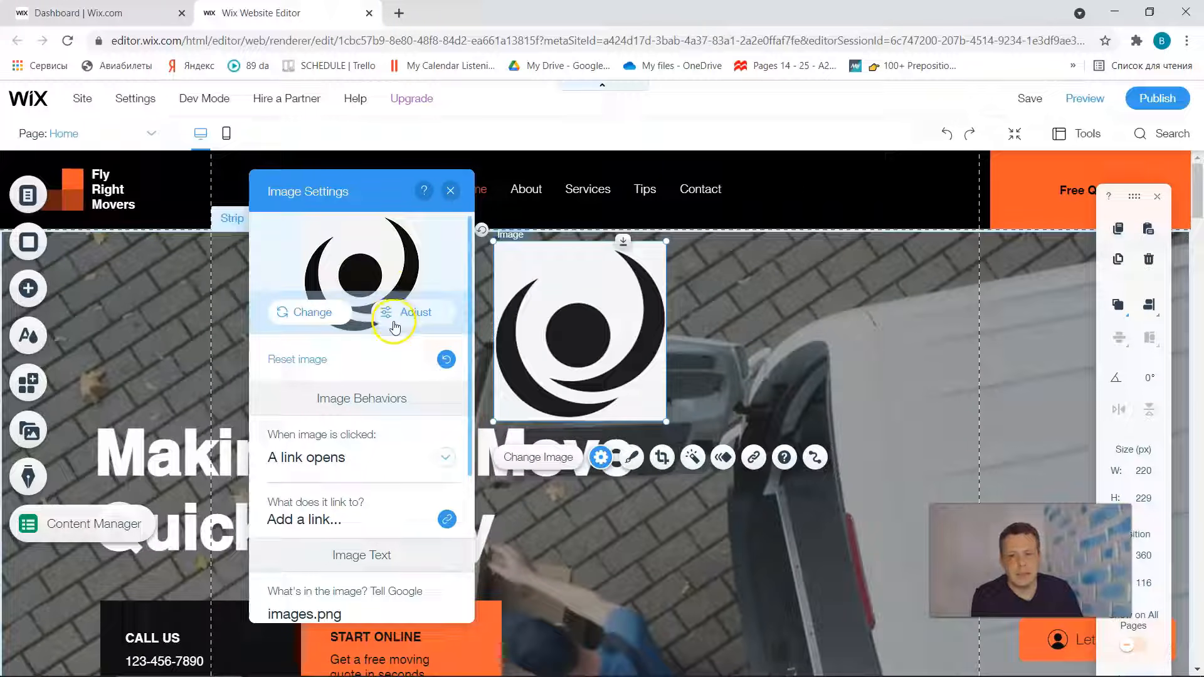
pyautogui.scroll(-1, 417, 451)
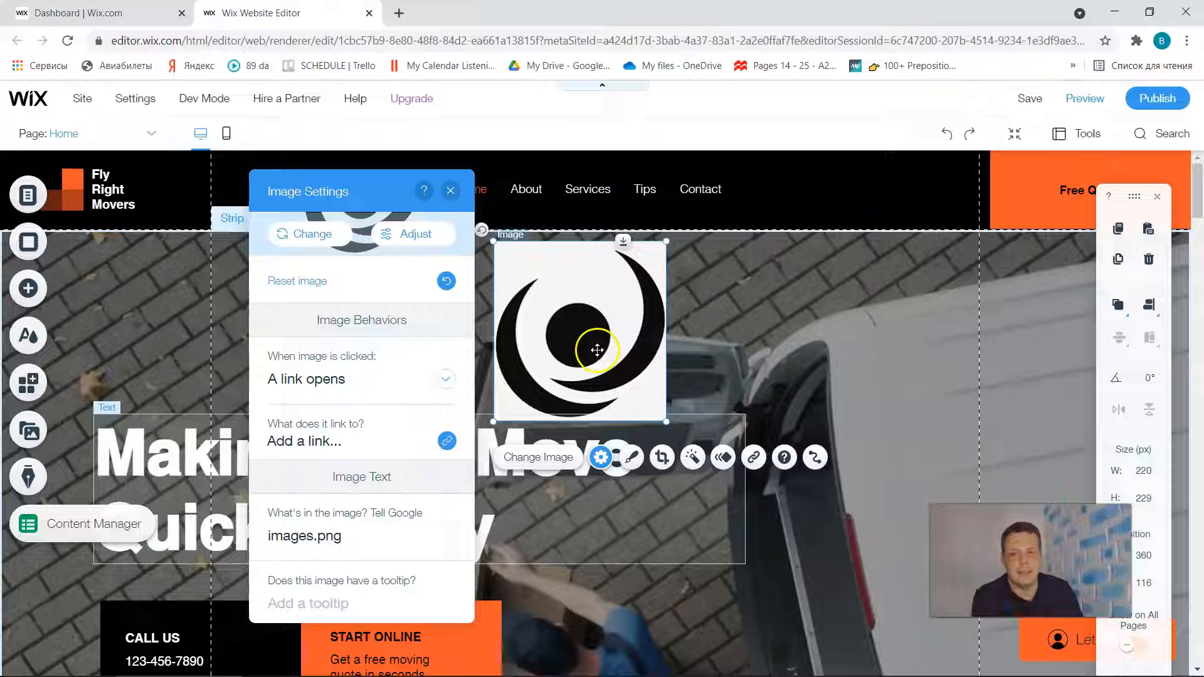
pyautogui.scroll(-2, 398, 486)
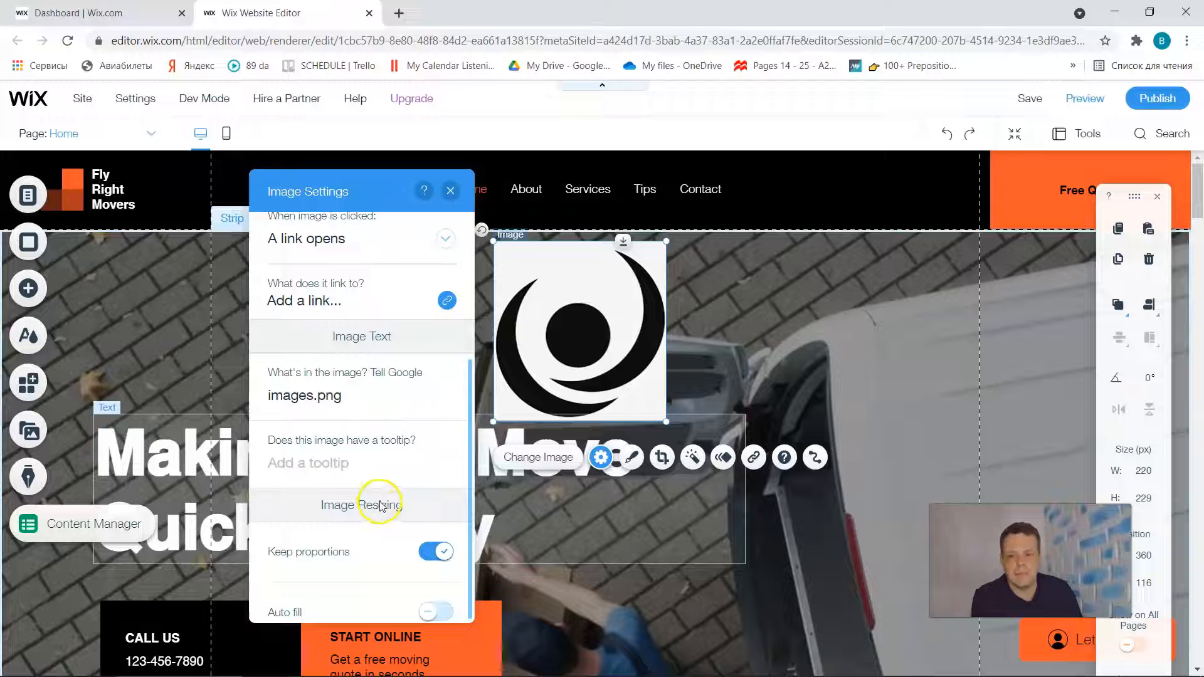
pyautogui.click(433, 553)
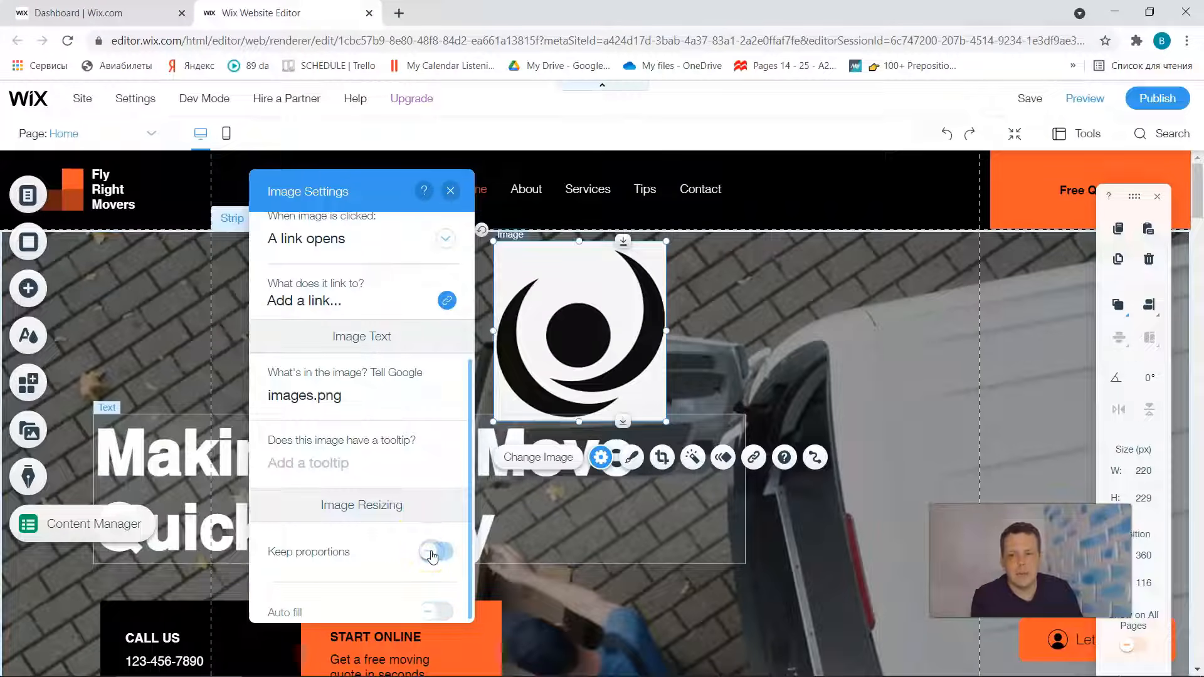
pyautogui.click(432, 554)
pyautogui.click(432, 554)
pyautogui.click(432, 554)
pyautogui.click(432, 553)
# - Stretch the logo image to about 510 by 279 px and move it down to about X 354, Y 152 px
pyautogui.moveTo(579, 240); pyautogui.dragTo(582, 204)
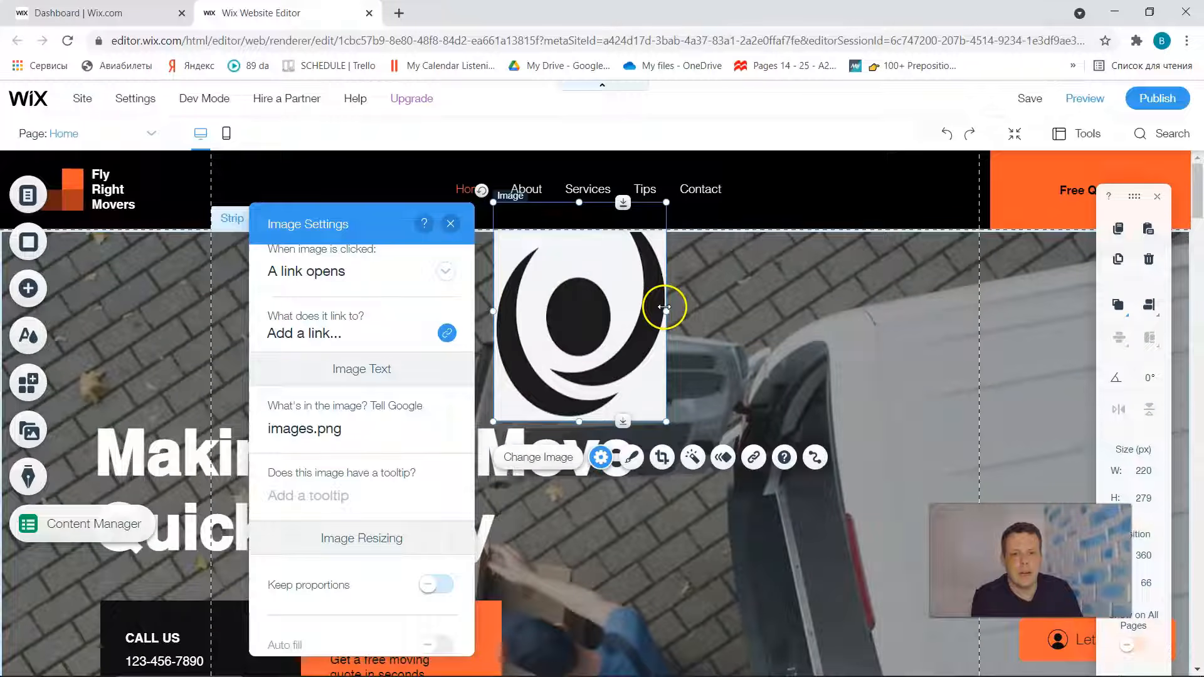
pyautogui.moveTo(666, 311); pyautogui.dragTo(893, 311)
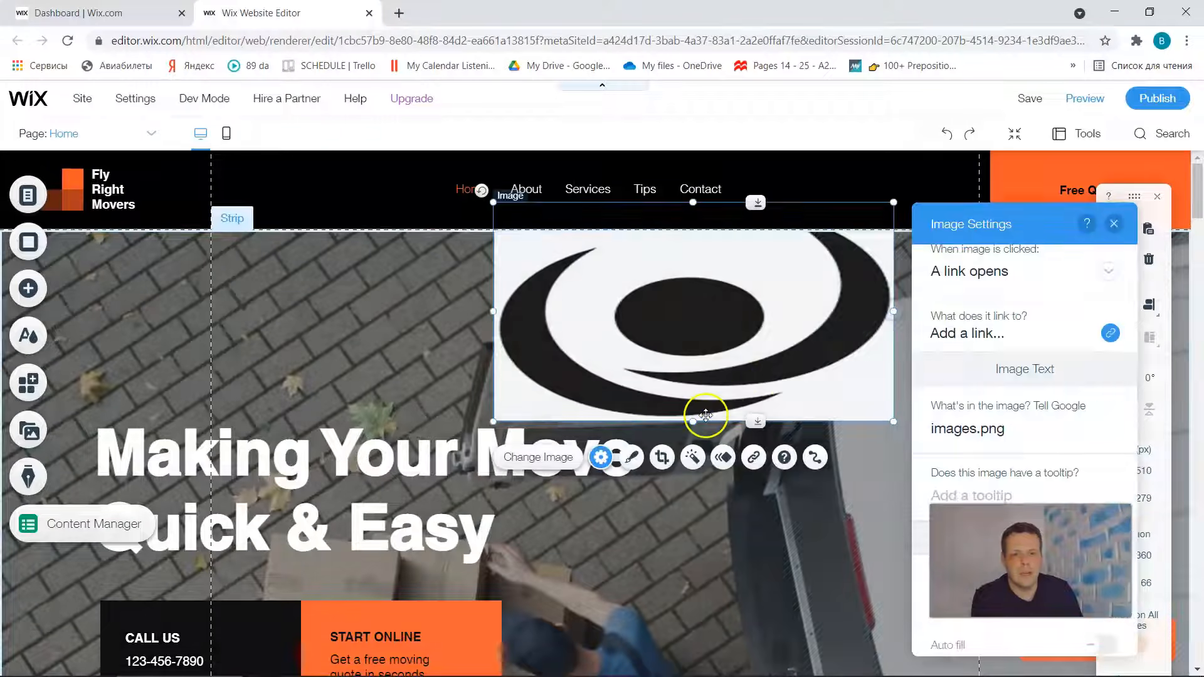
pyautogui.moveTo(694, 417); pyautogui.dragTo(689, 484)
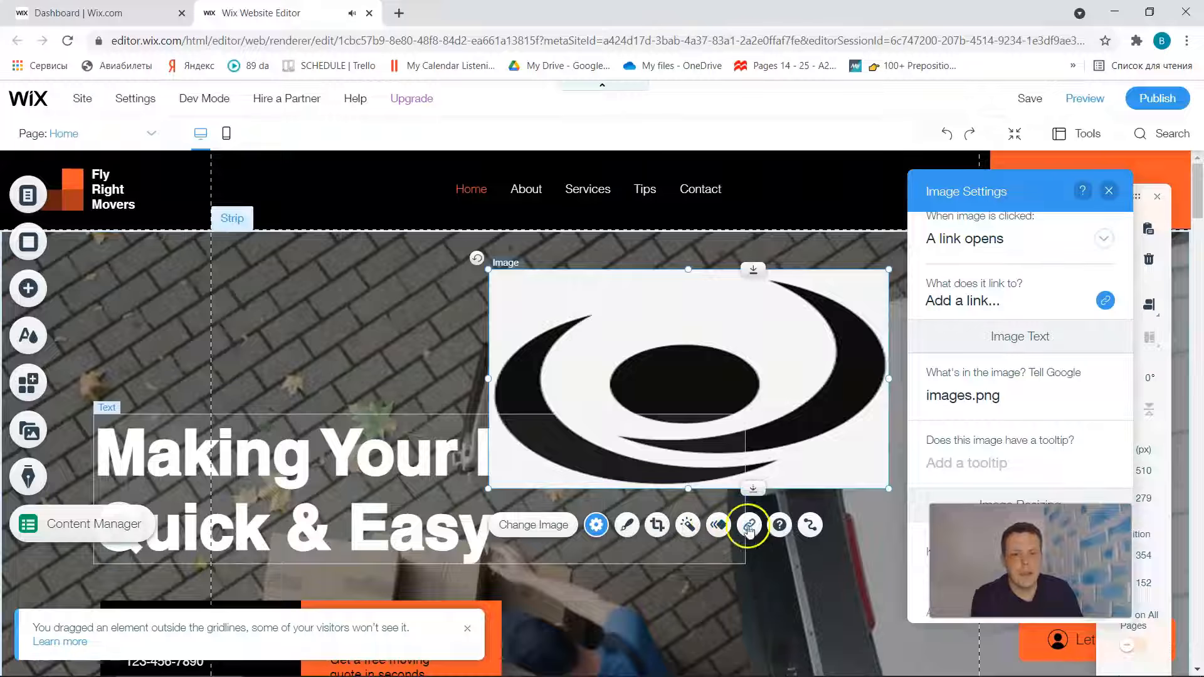
# - Try cropping the logo image with increased zoom, reset shape proportions and horizontal and vertical shape flips, and discard the crop
pyautogui.click(658, 529)
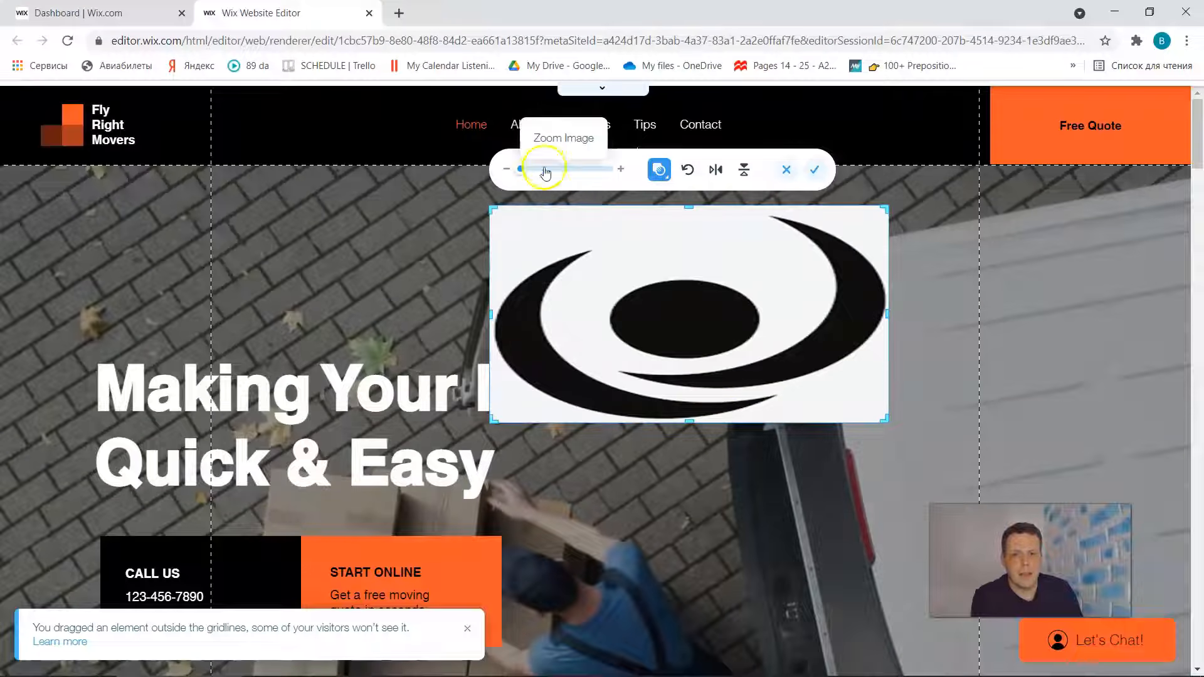
pyautogui.moveTo(546, 173); pyautogui.dragTo(572, 176)
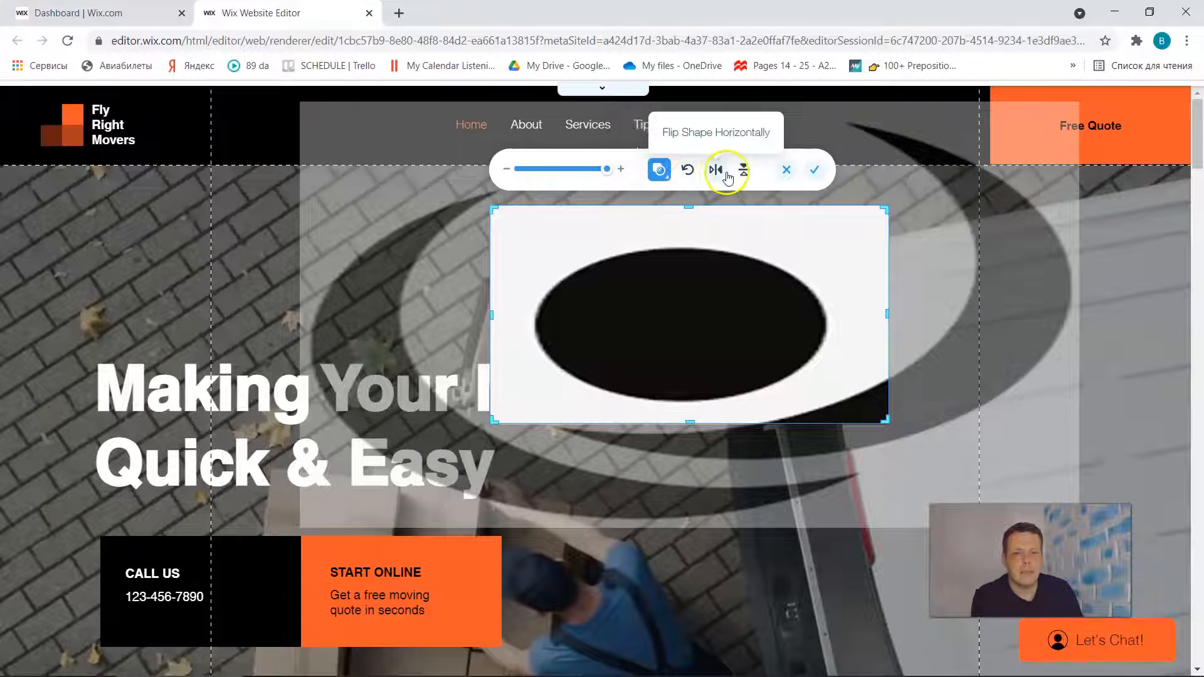
pyautogui.click(687, 174)
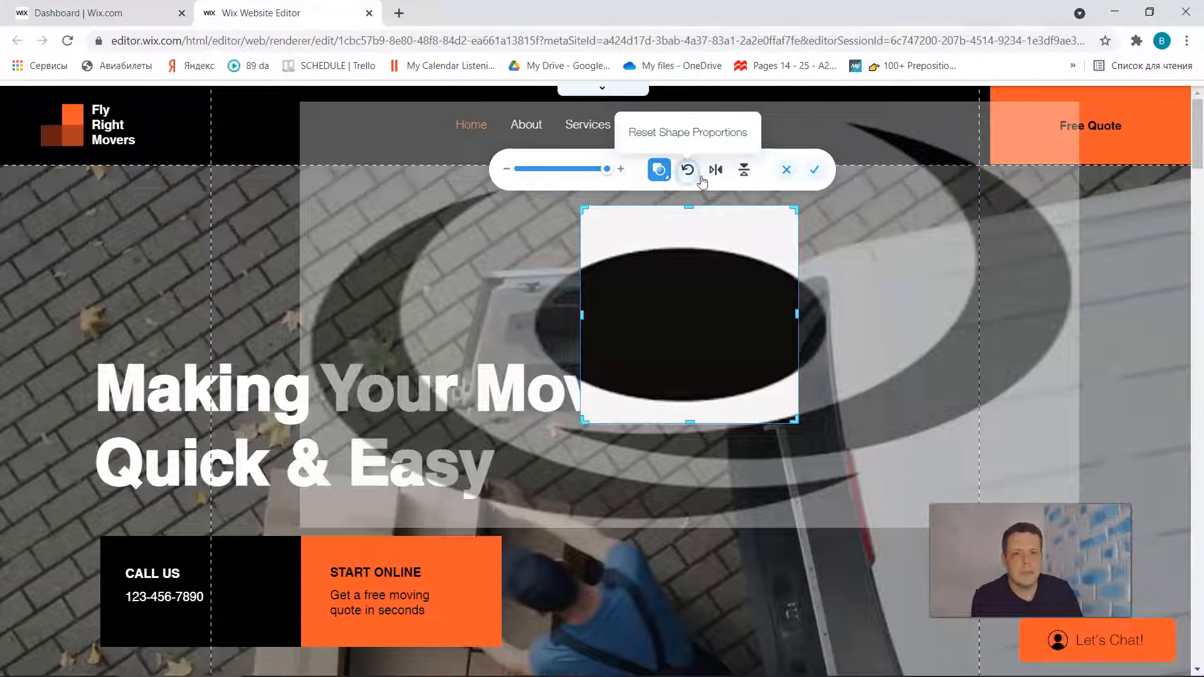
pyautogui.click(722, 182)
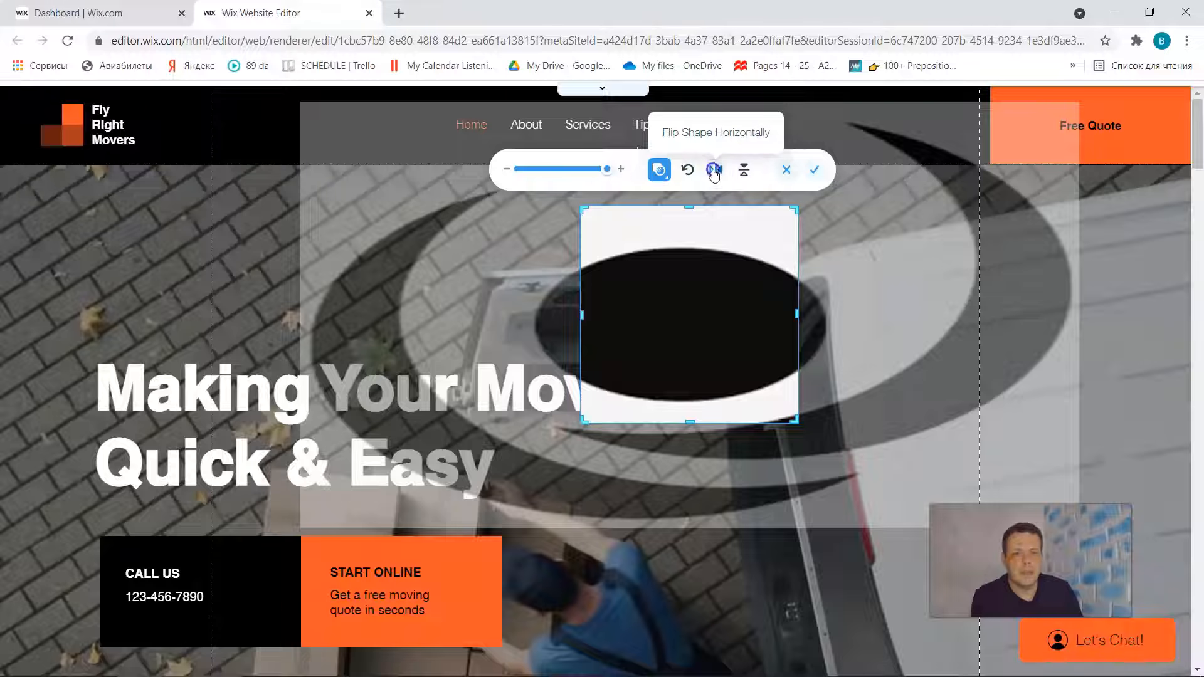
pyautogui.click(747, 171)
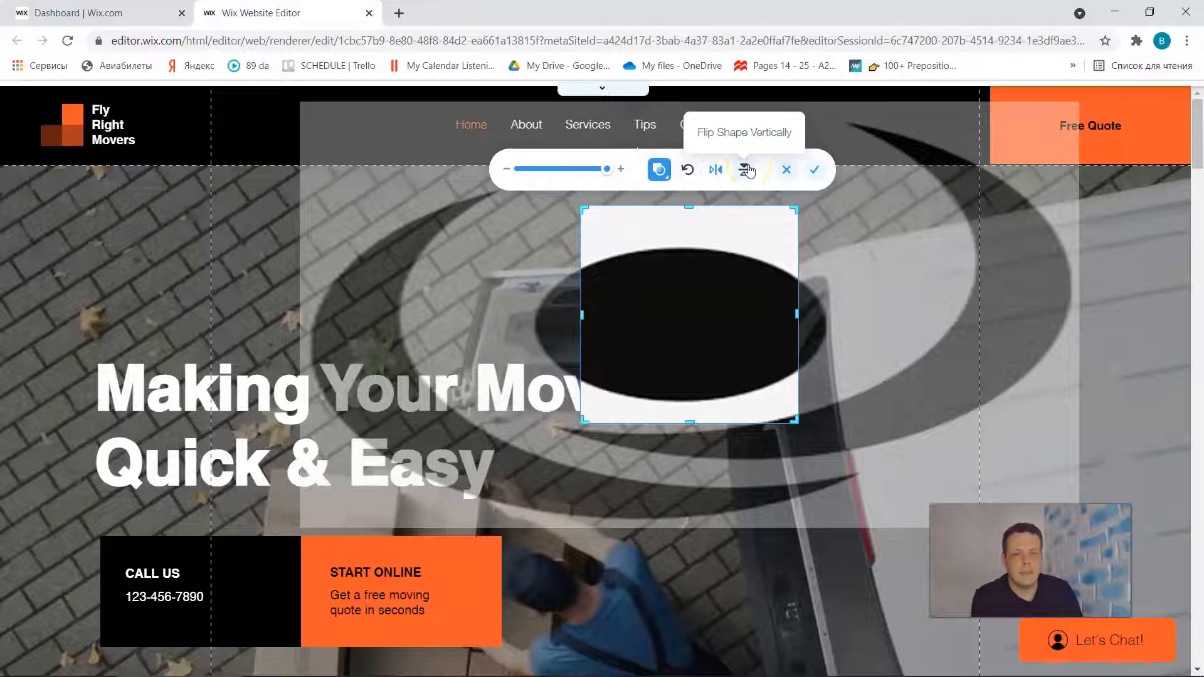
pyautogui.click(780, 180)
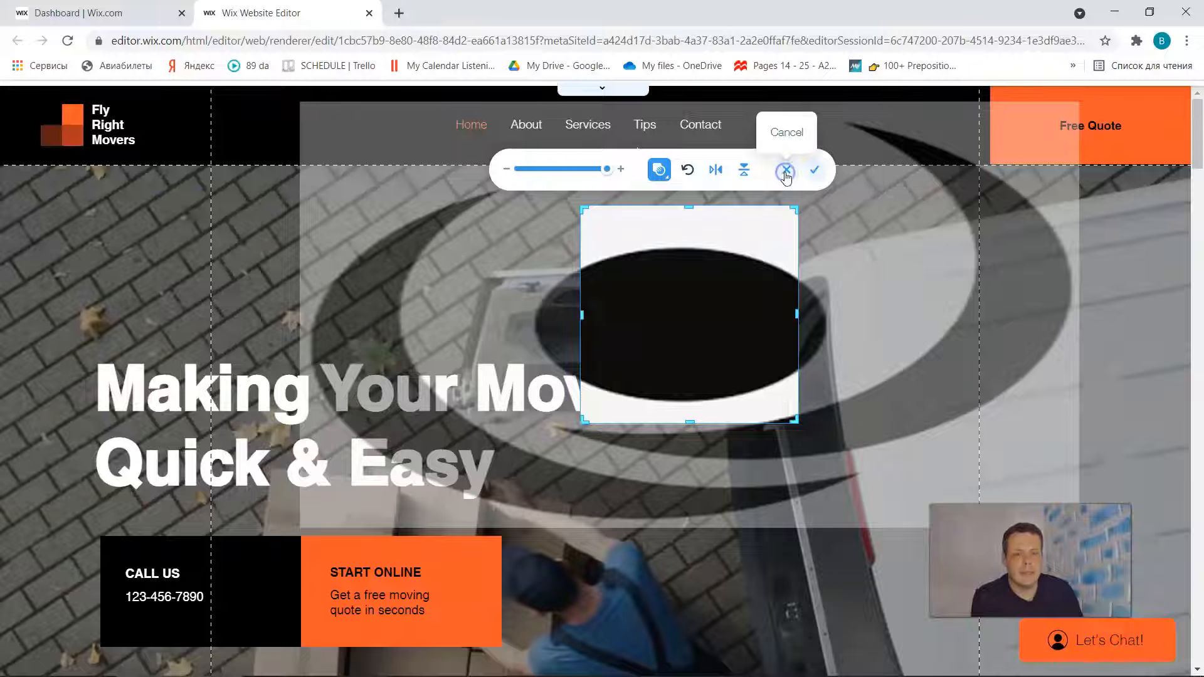
pyautogui.click(786, 178)
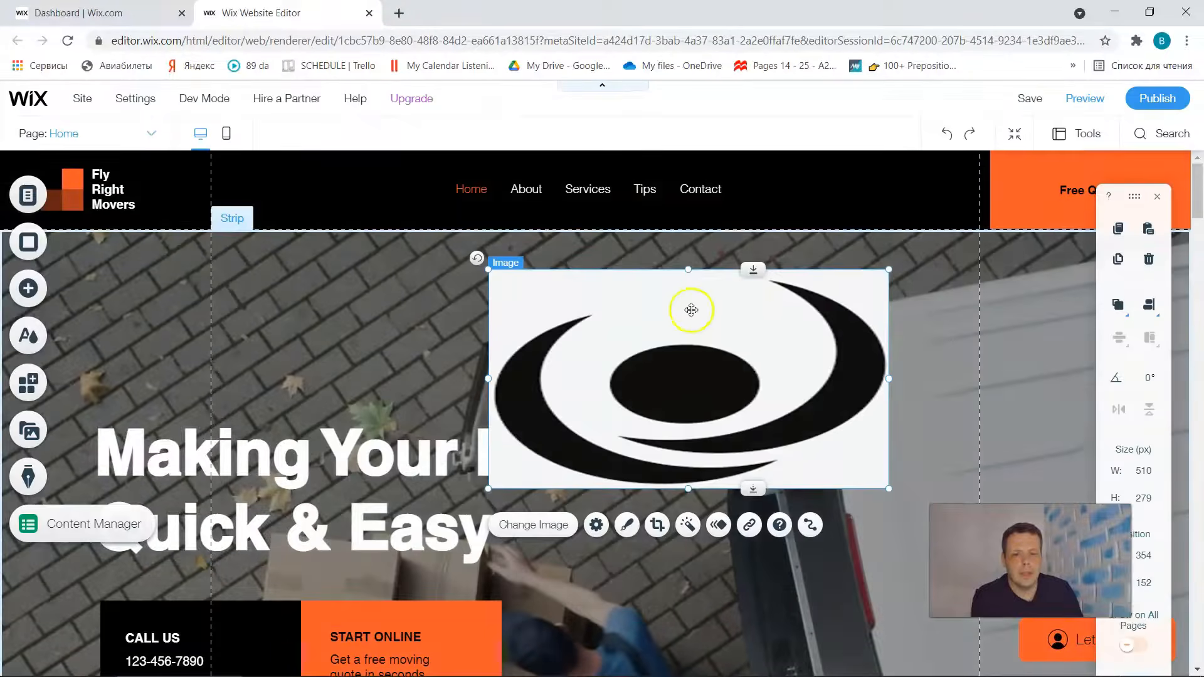
# - Stretch the logo image upward to about 510 by 319 px and try its themed frames, ending with the curved-shadow one
pyautogui.moveTo(689, 267); pyautogui.dragTo(688, 237)
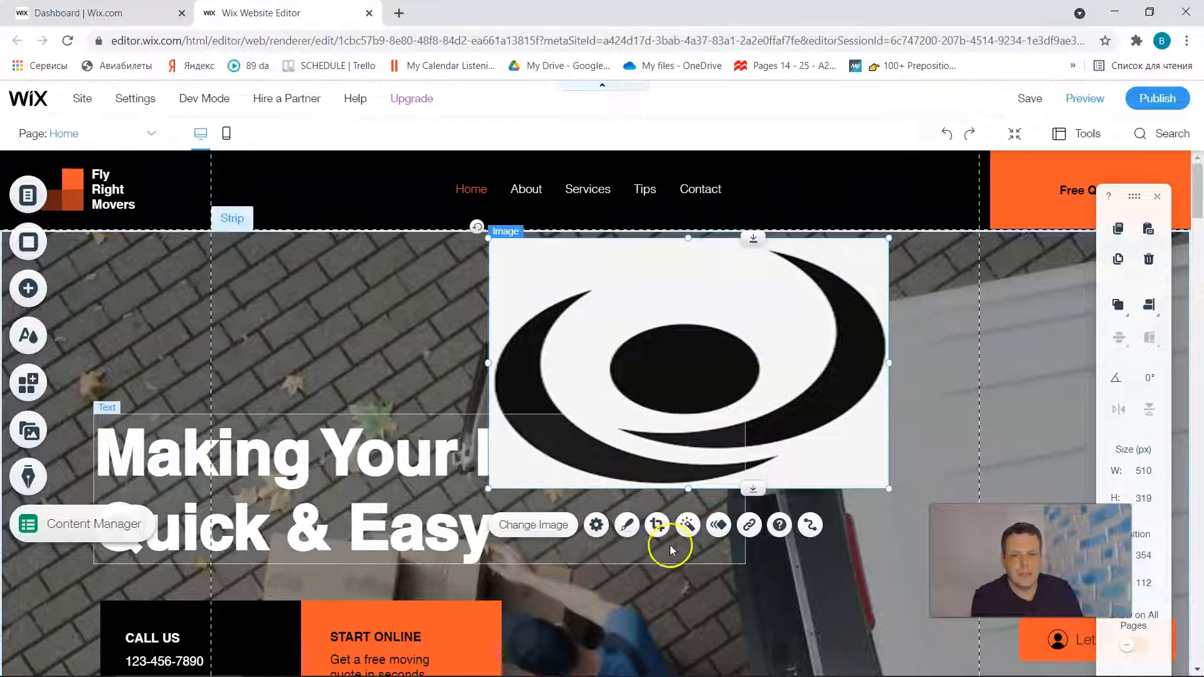
pyautogui.click(636, 530)
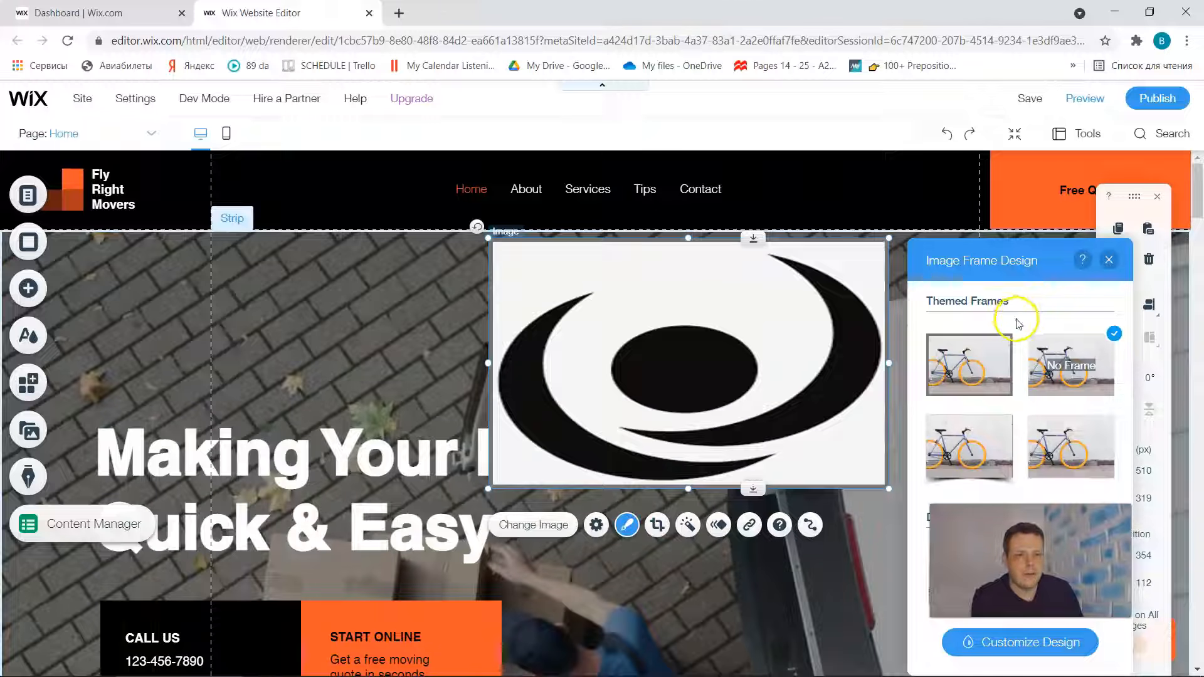
pyautogui.click(994, 370)
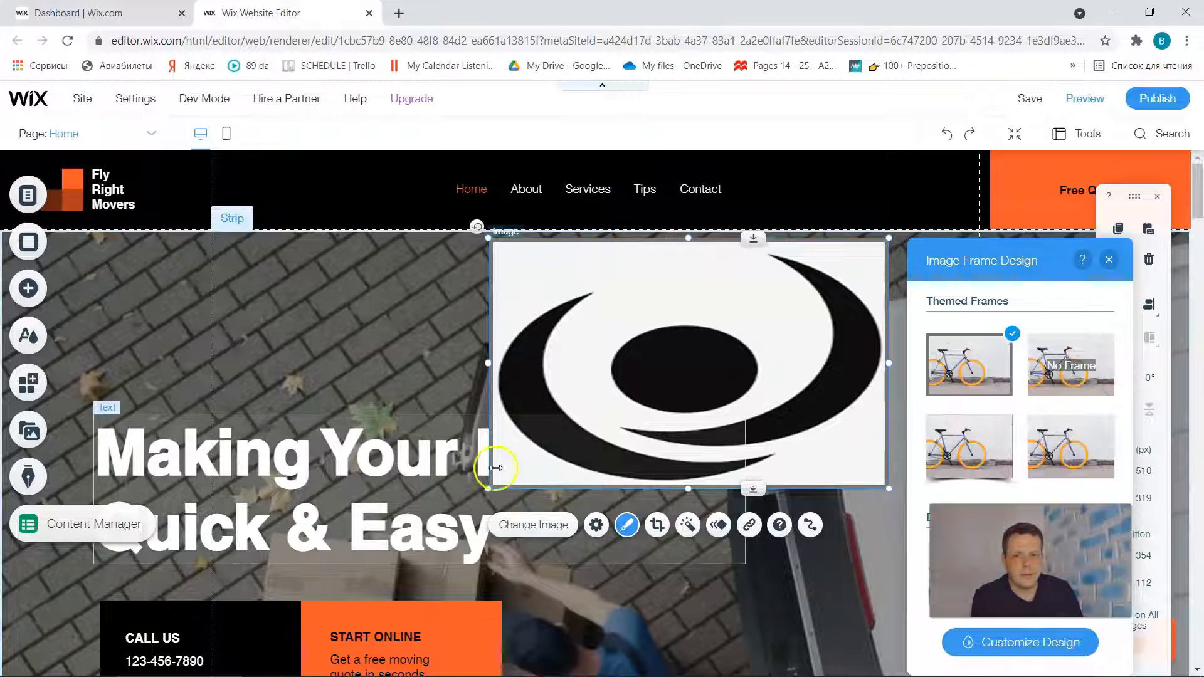
pyautogui.click(1060, 461)
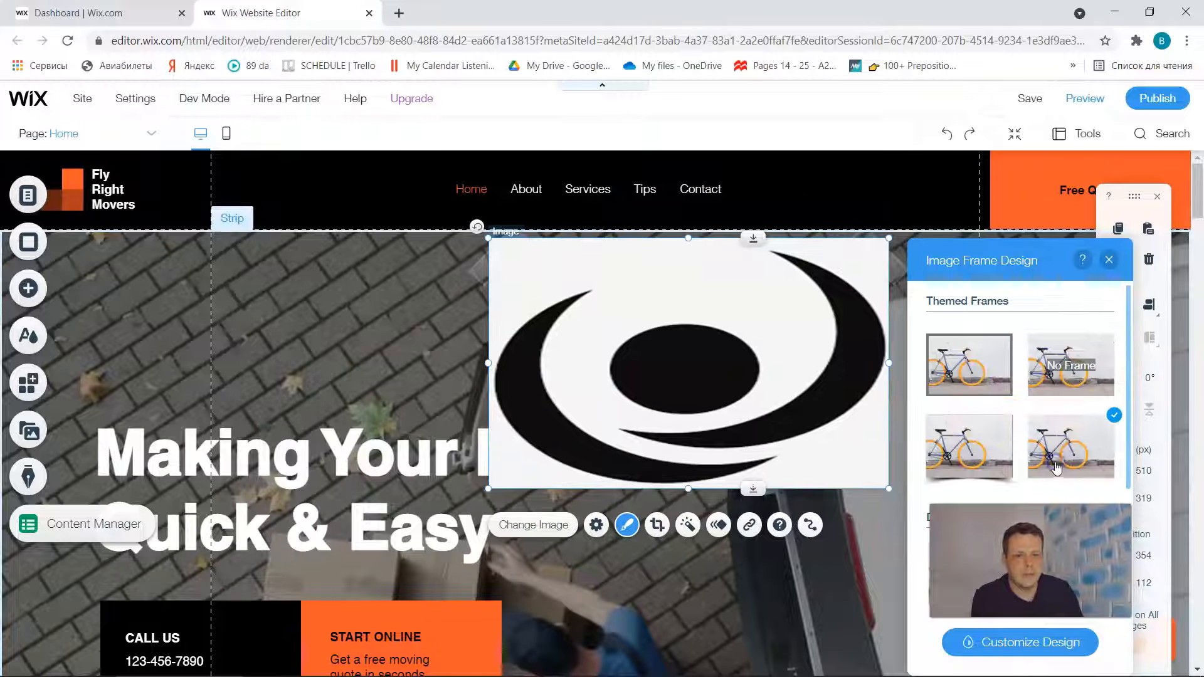
pyautogui.click(1072, 367)
pyautogui.click(983, 459)
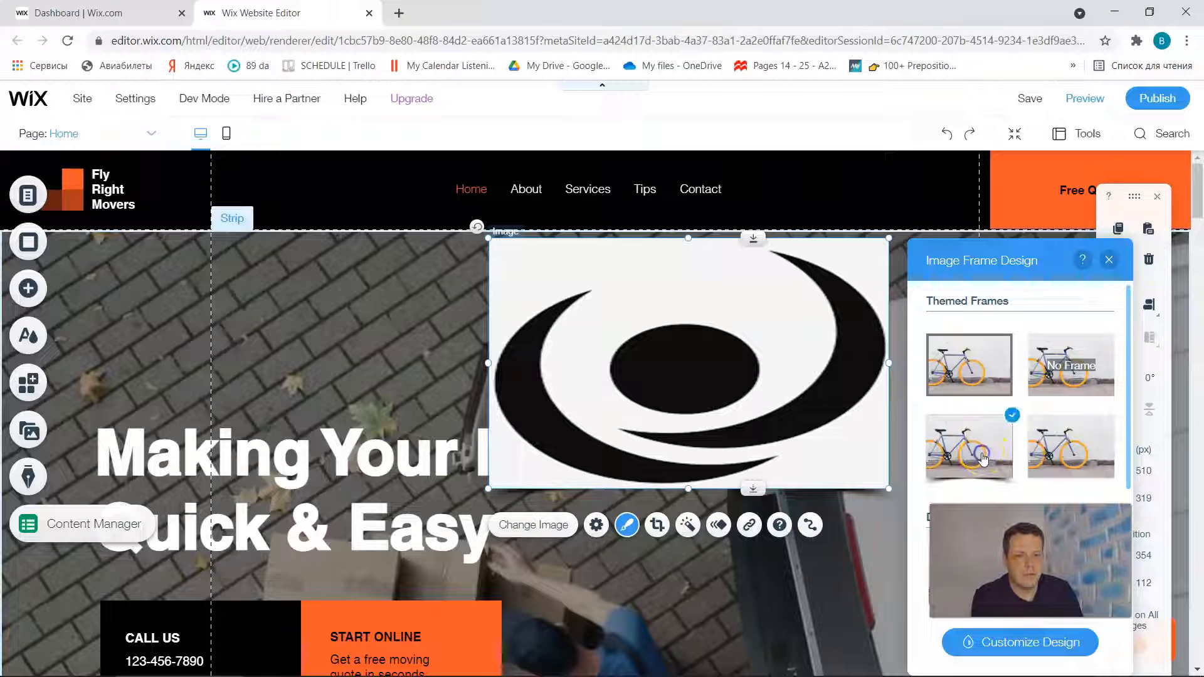
# - Customize the logo image's frame with the preset that has a thick bottom border, and set the border opacity to 37%
pyautogui.scroll(-2, 983, 459)
pyautogui.click(1022, 646)
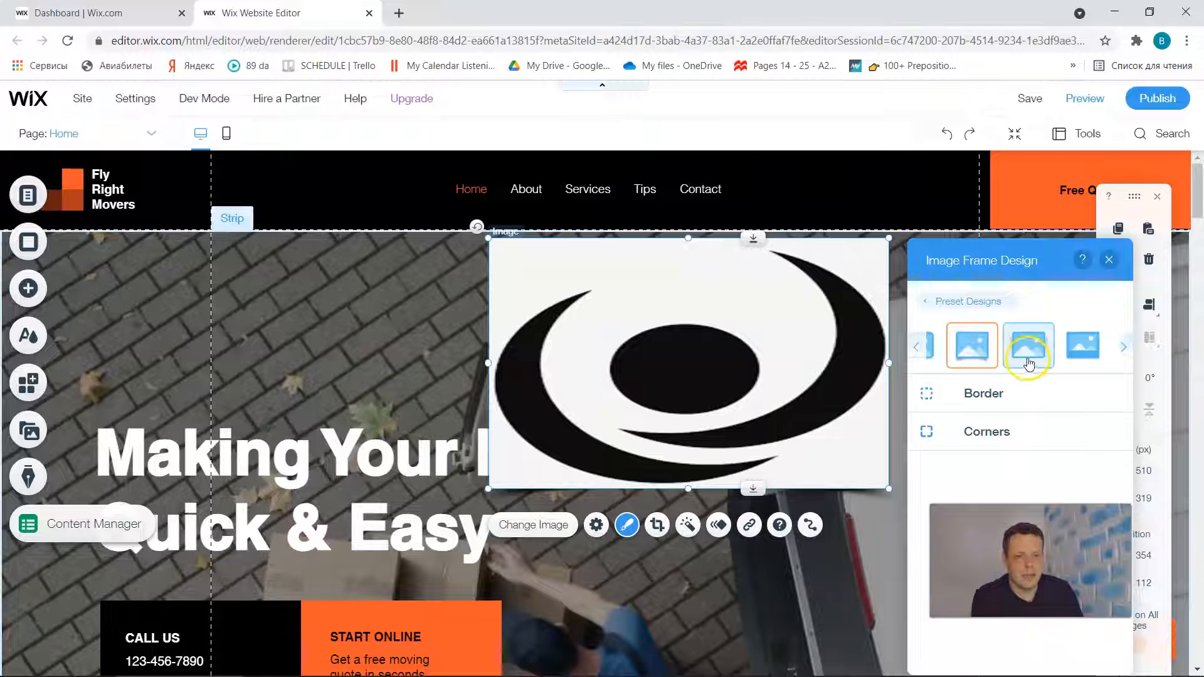
pyautogui.click(1083, 345)
pyautogui.click(983, 393)
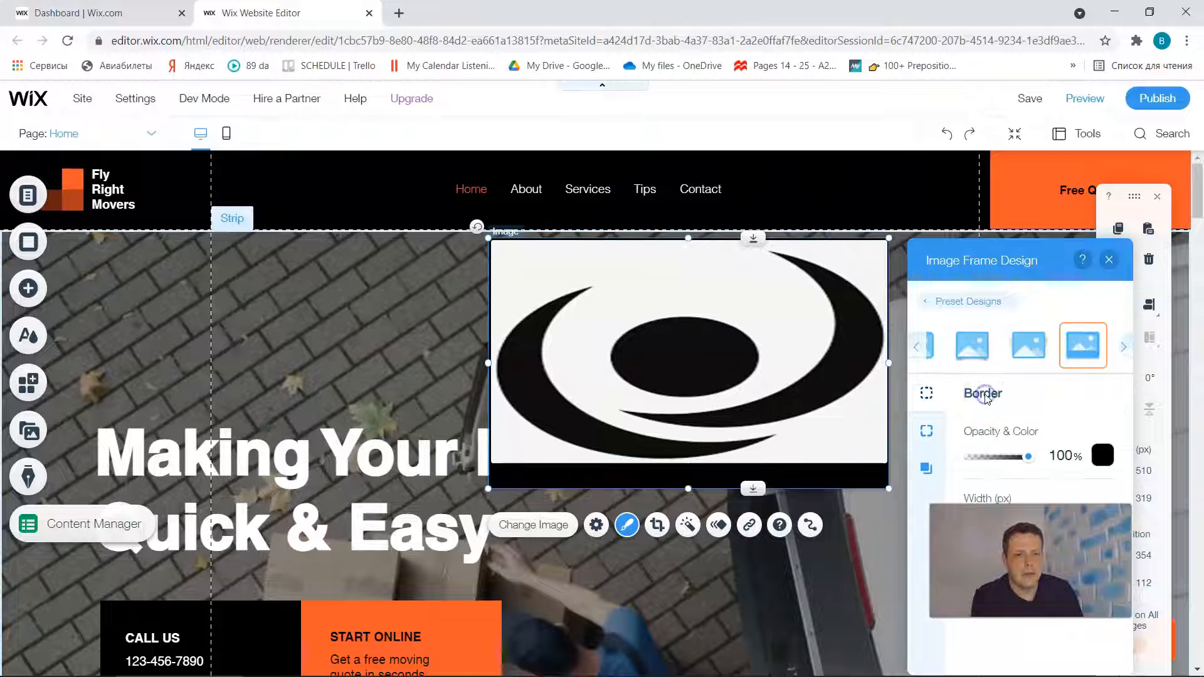
pyautogui.moveTo(1027, 457); pyautogui.dragTo(985, 459)
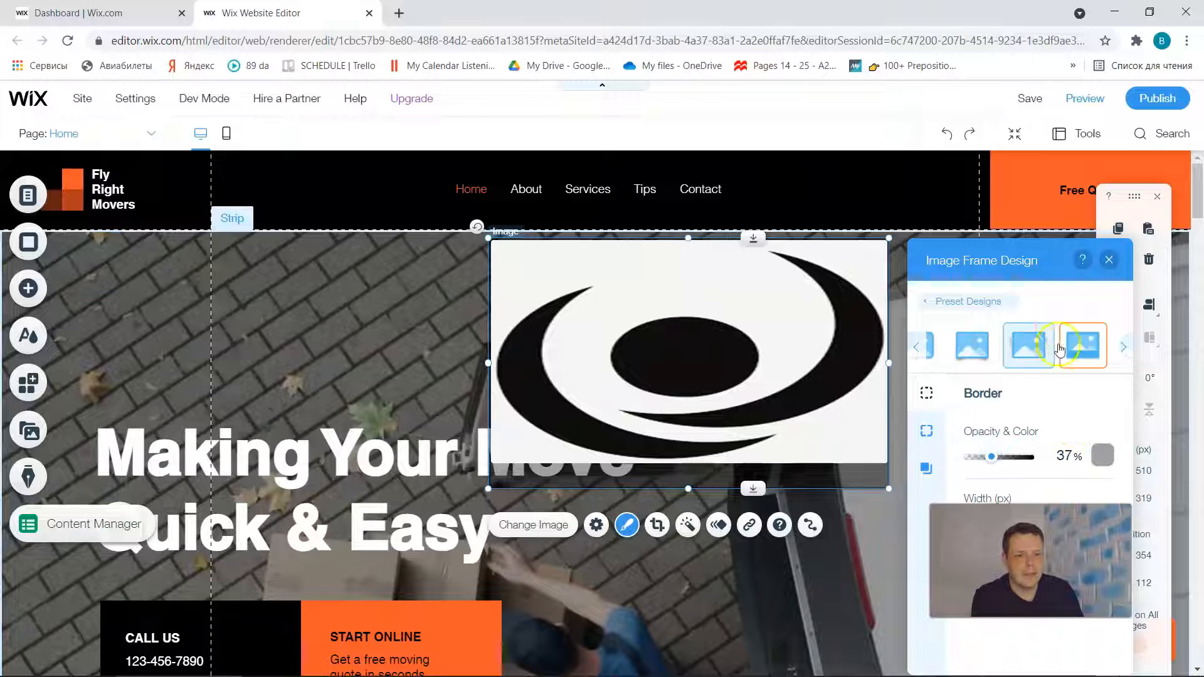
# - Browse the other preset frame designs, apply the circular one to the logo image and finish the frame design
pyautogui.click(1123, 346)
pyautogui.click(1124, 347)
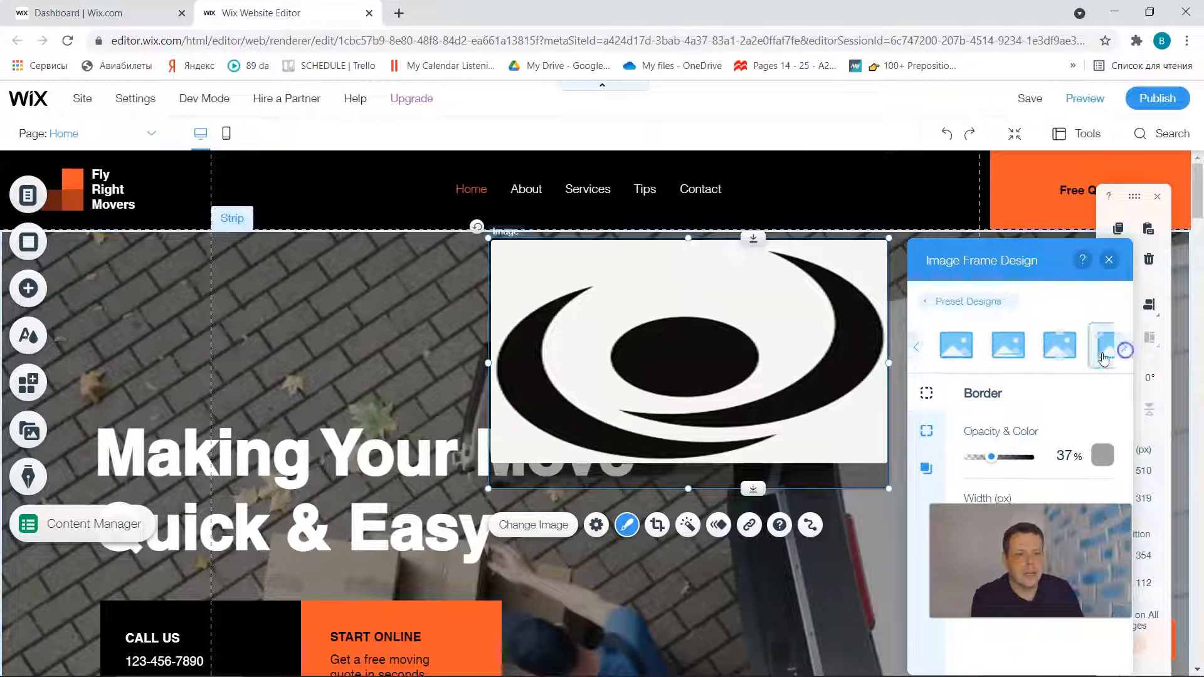
pyautogui.click(916, 347)
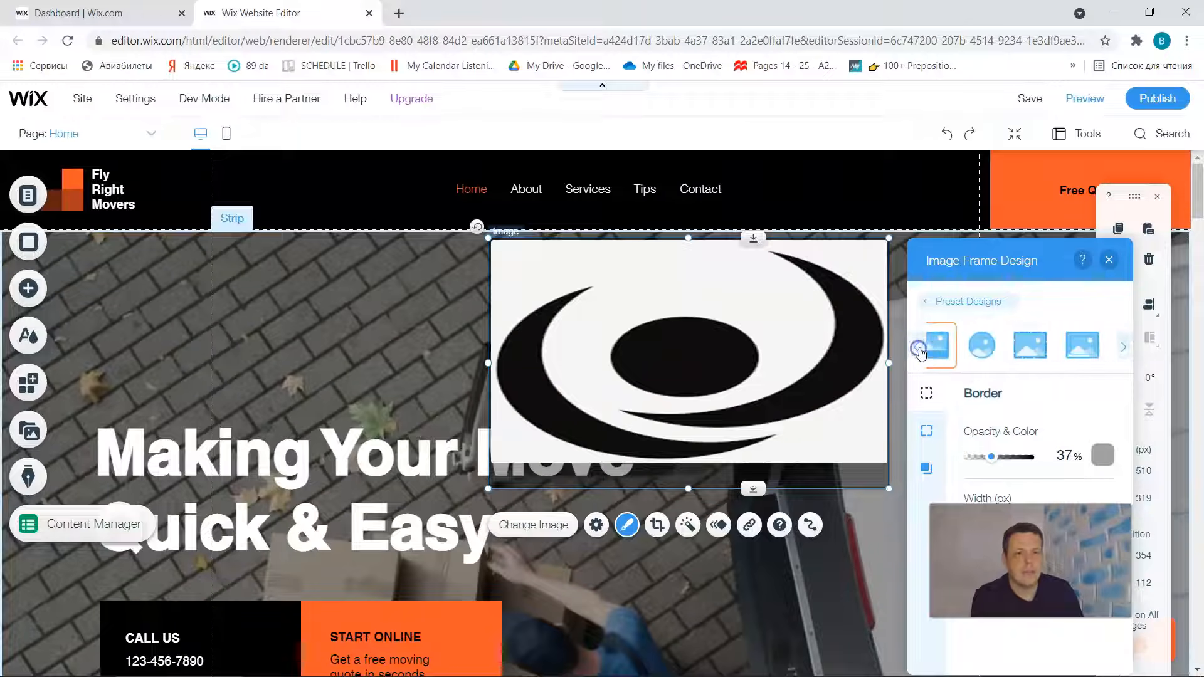
pyautogui.click(982, 350)
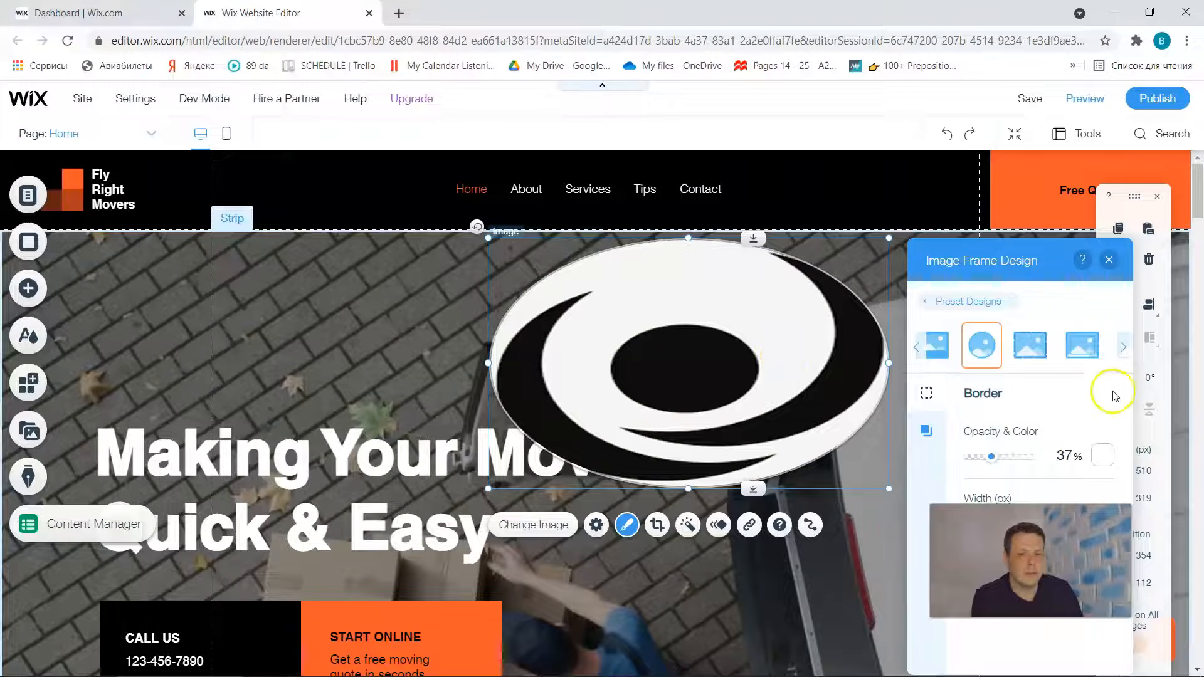
pyautogui.click(1109, 260)
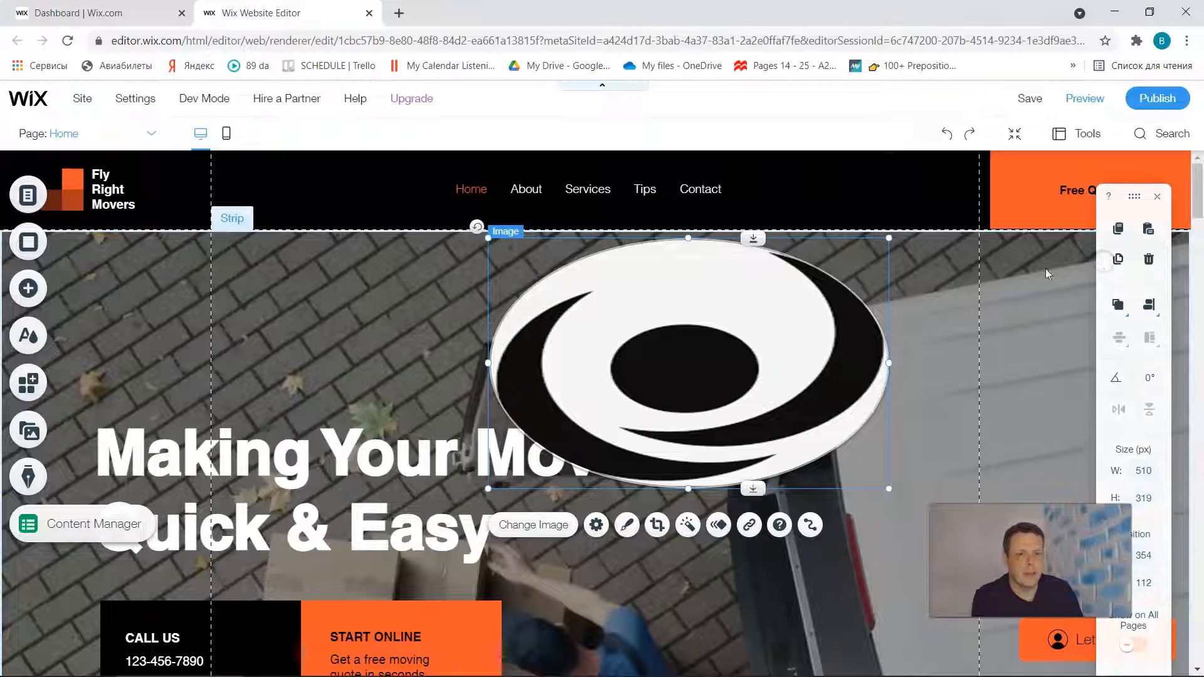
# - Try the Glide-In, Fade-In and Float-In animations on the logo image, apply Expand-In and preview the site
pyautogui.click(720, 530)
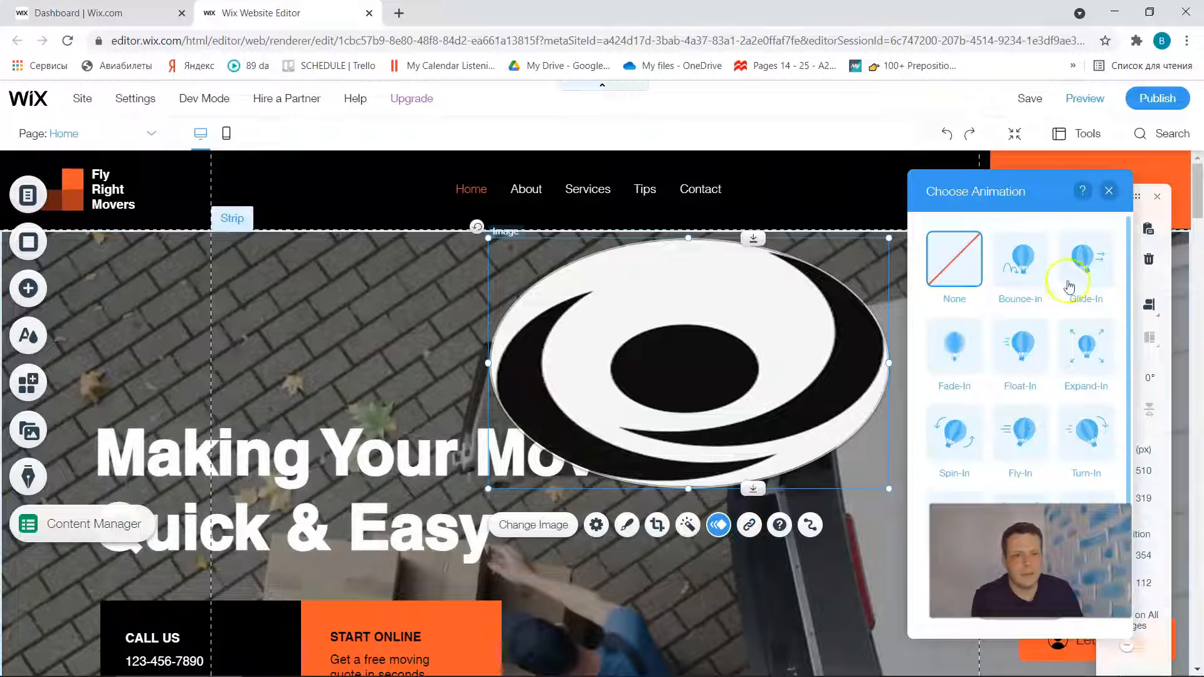
pyautogui.click(1069, 286)
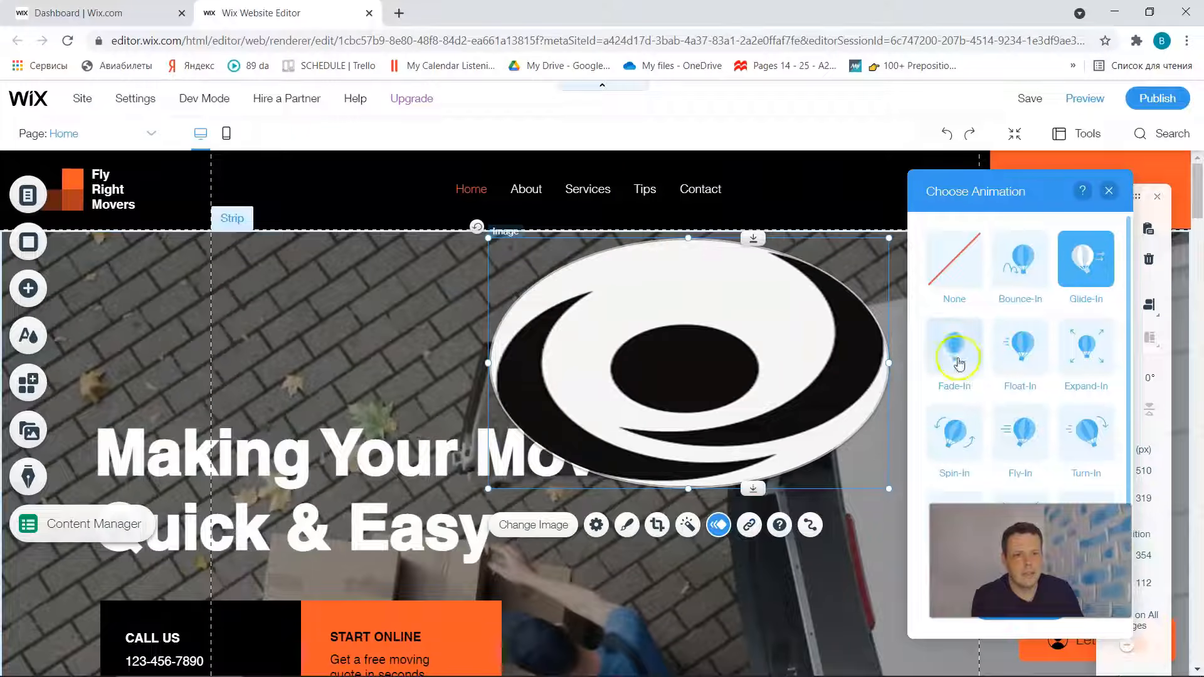
pyautogui.click(958, 364)
pyautogui.click(1026, 345)
pyautogui.click(1088, 359)
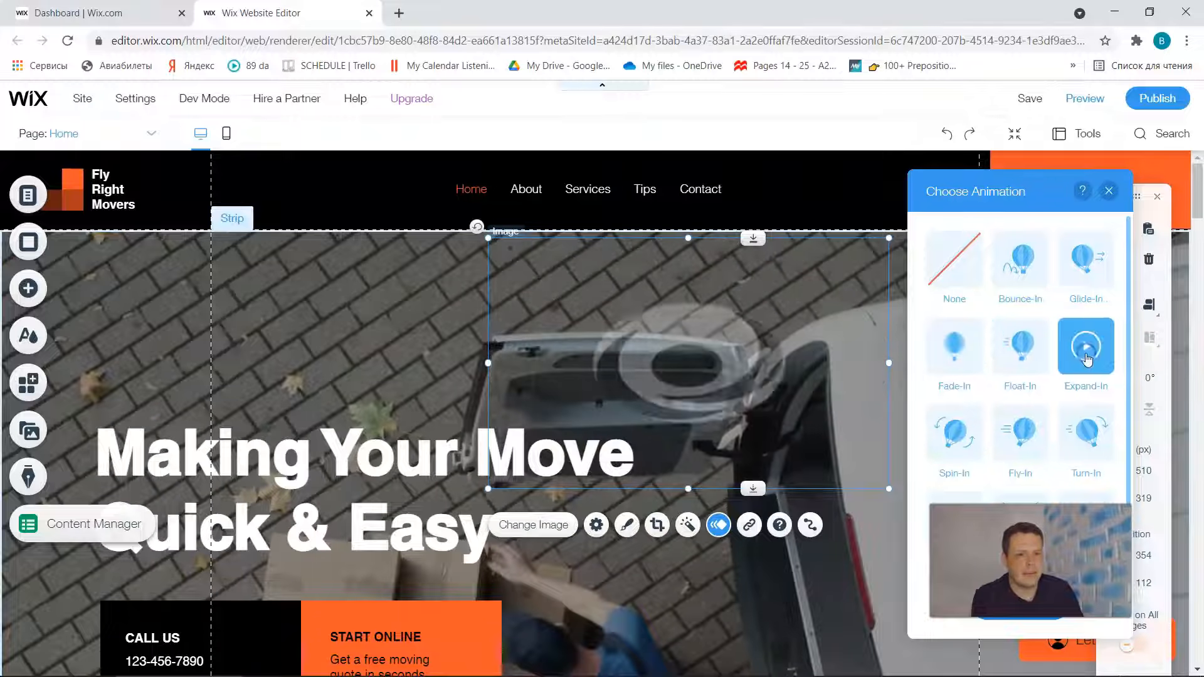
pyautogui.scroll(-1, 962, 439)
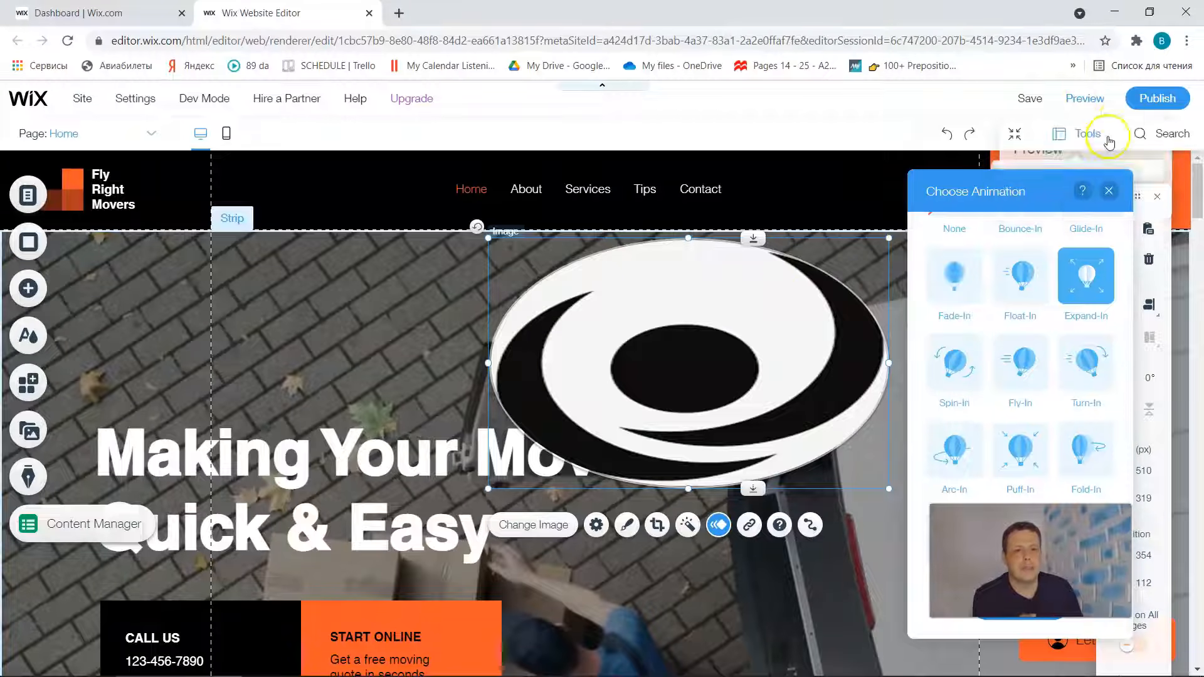
pyautogui.click(1084, 101)
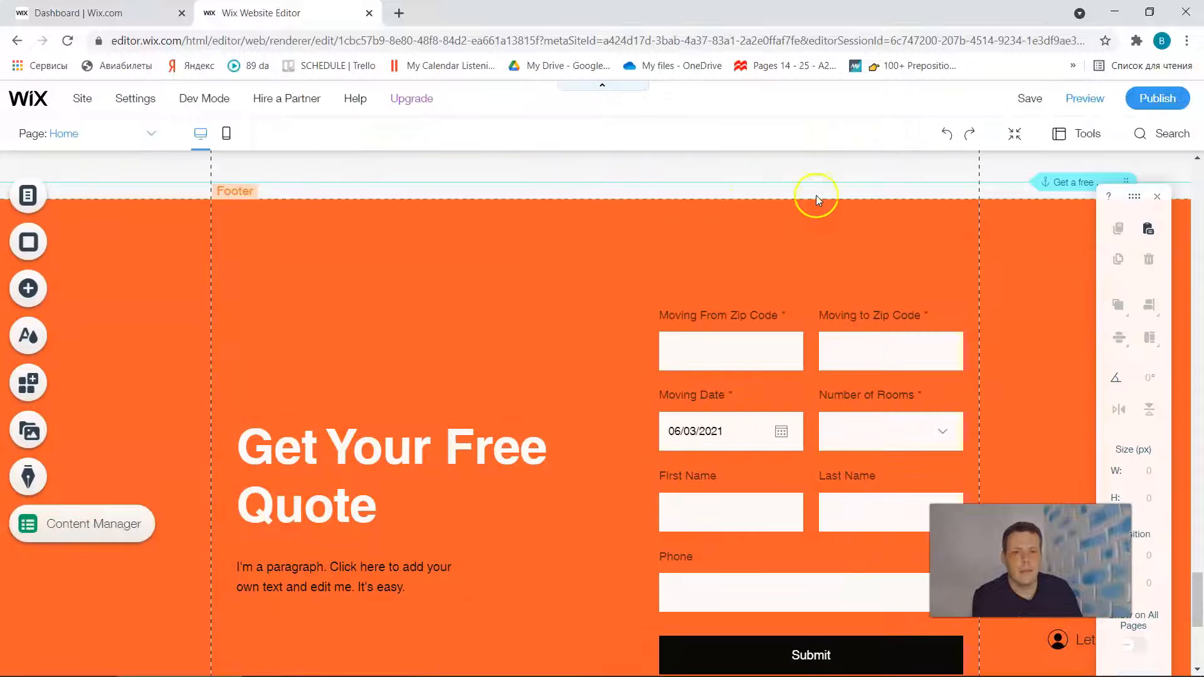
# - Switch the browser to full screen and open the Free Wix Images collection for adding an image to the page
pyautogui.press('F11')
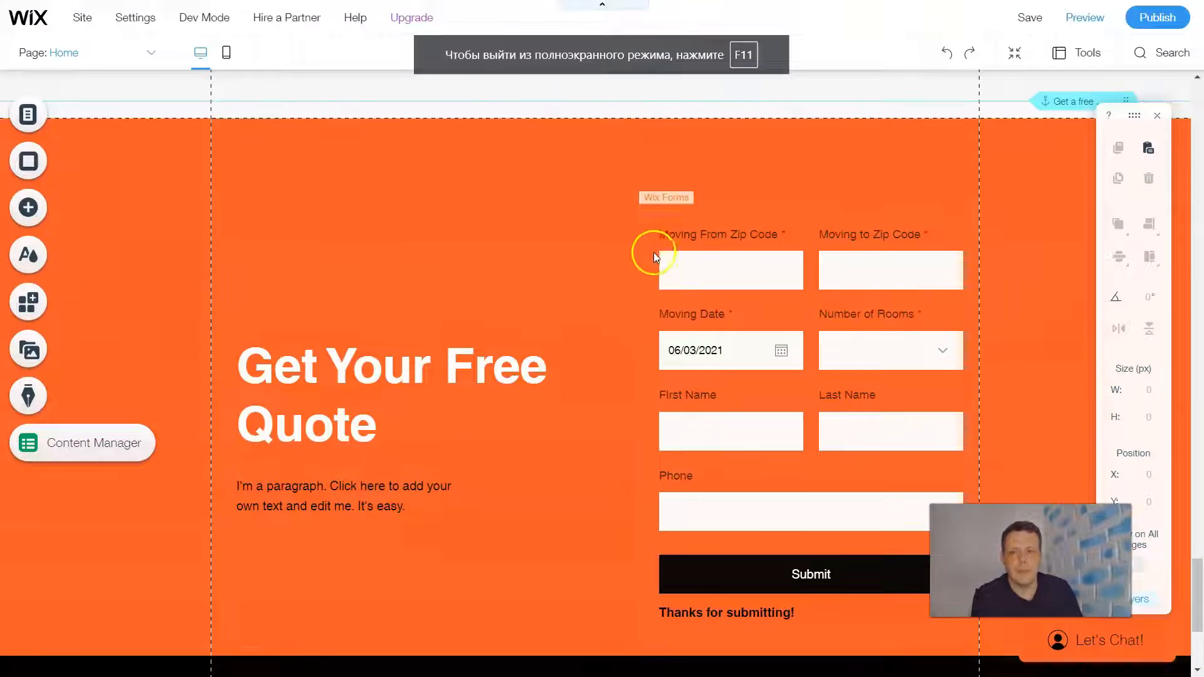
pyautogui.scroll(6, 376, 263)
pyautogui.click(27, 208)
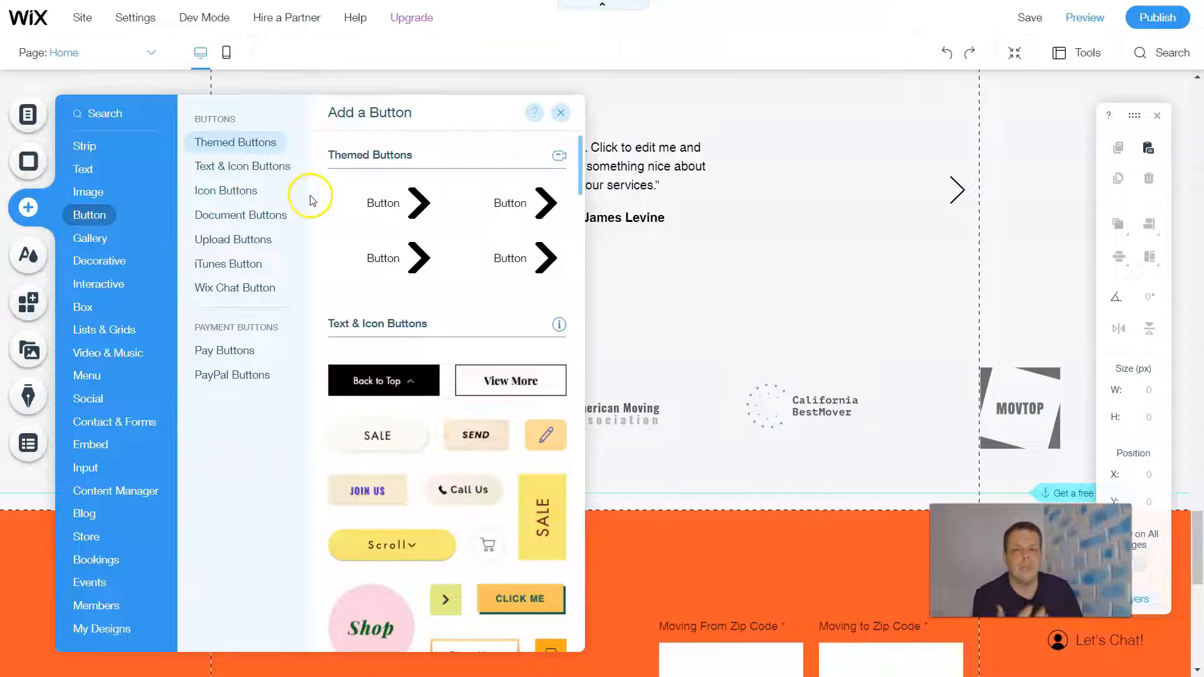
pyautogui.click(233, 190)
pyautogui.click(92, 191)
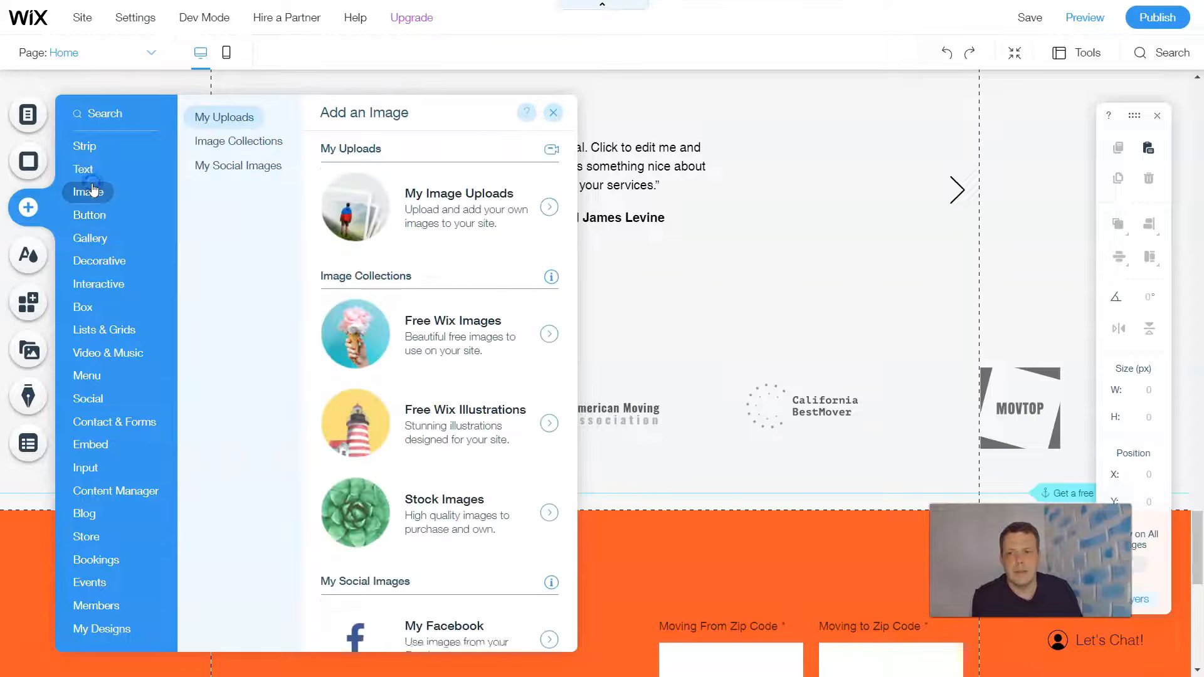
pyautogui.click(488, 355)
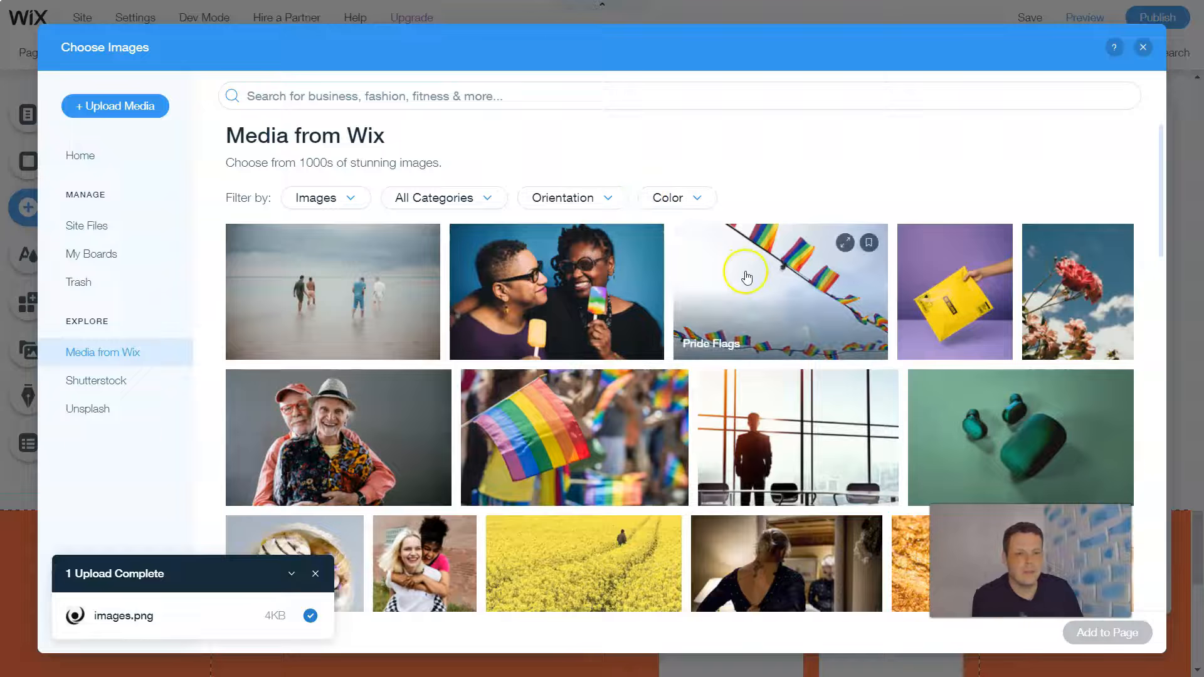
# - Browse the free Wix images and add the Skyscraper picture to the Home page
pyautogui.scroll(-6, 826, 298)
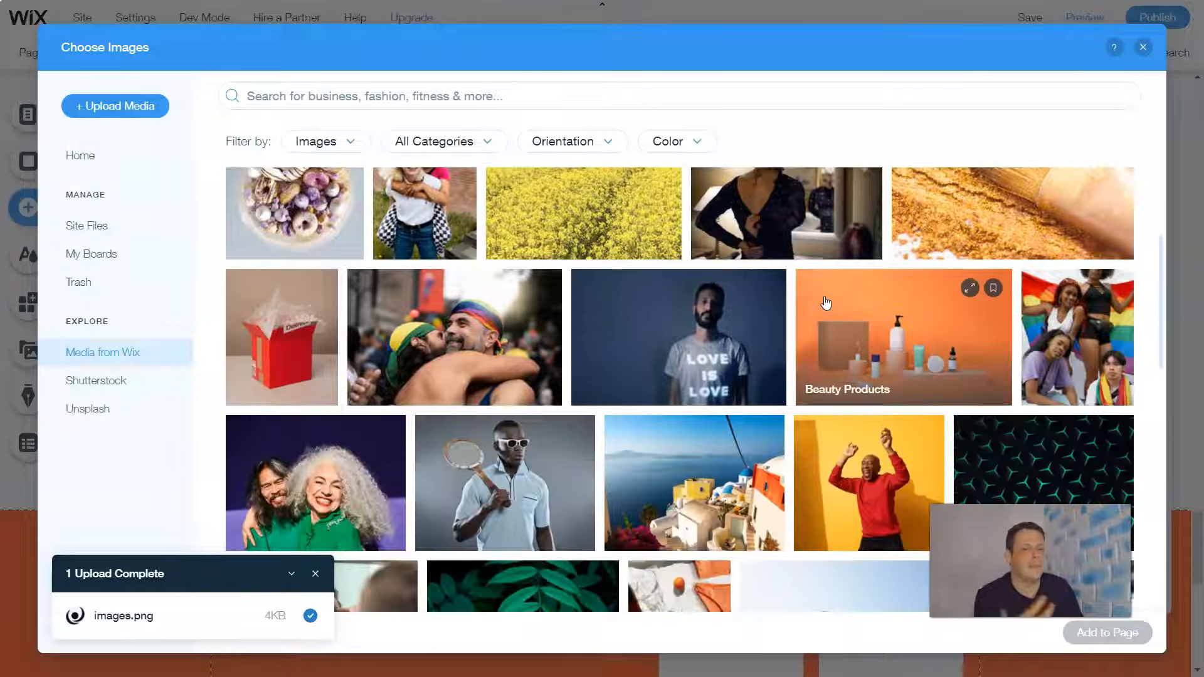
pyautogui.scroll(-10, 826, 304)
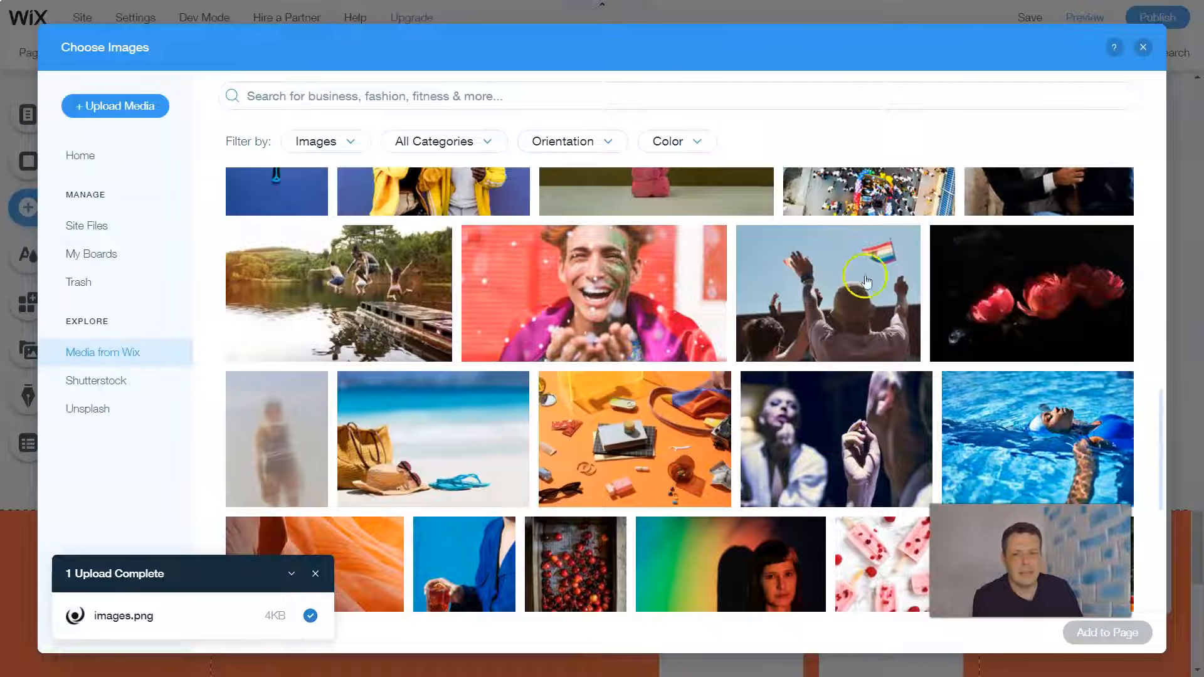
pyautogui.scroll(-2, 728, 306)
pyautogui.scroll(-1, 723, 302)
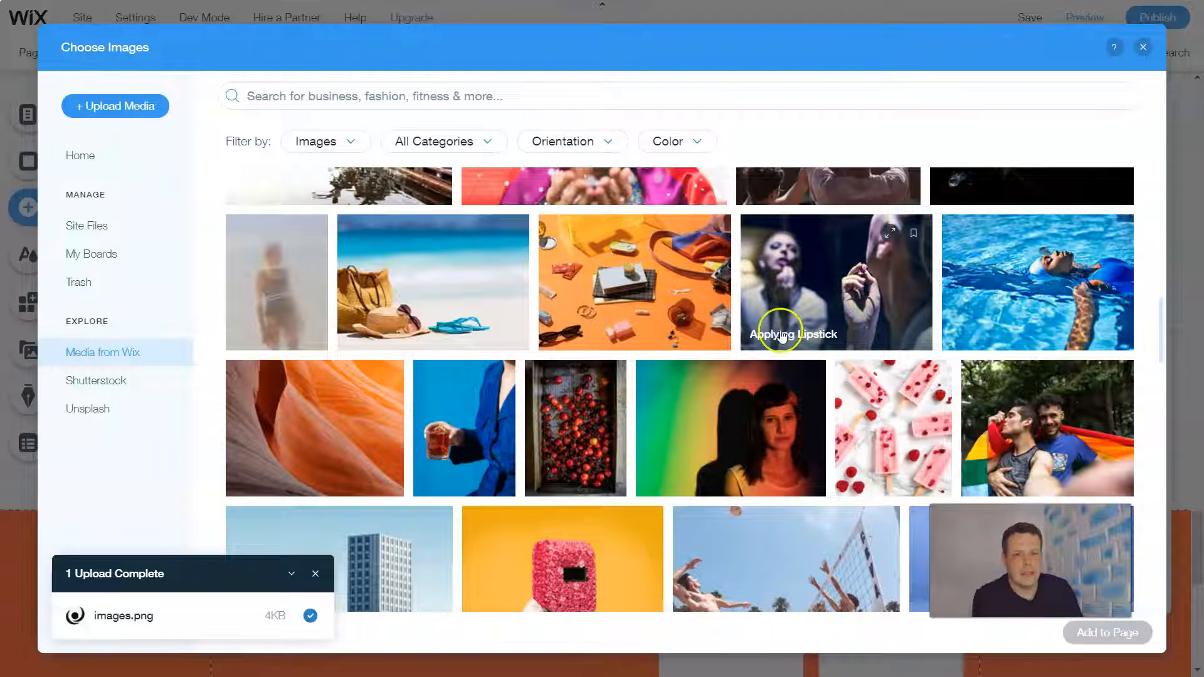
pyautogui.scroll(-3, 784, 313)
pyautogui.scroll(-3, 349, 304)
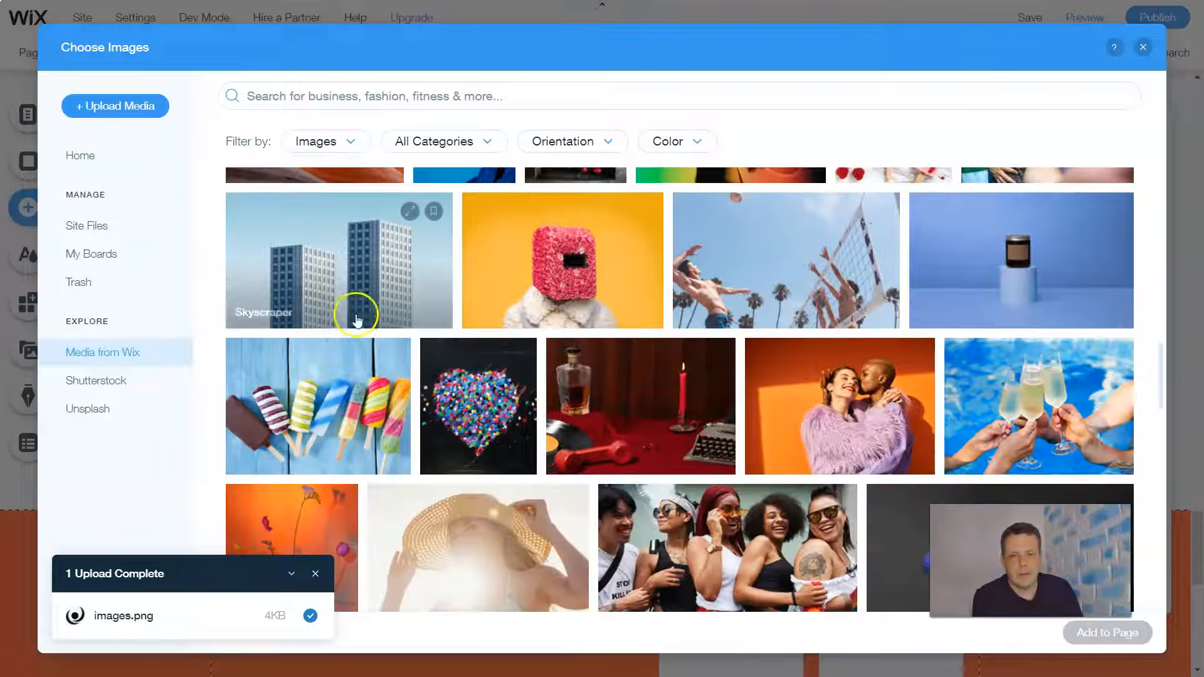
pyautogui.click(343, 295)
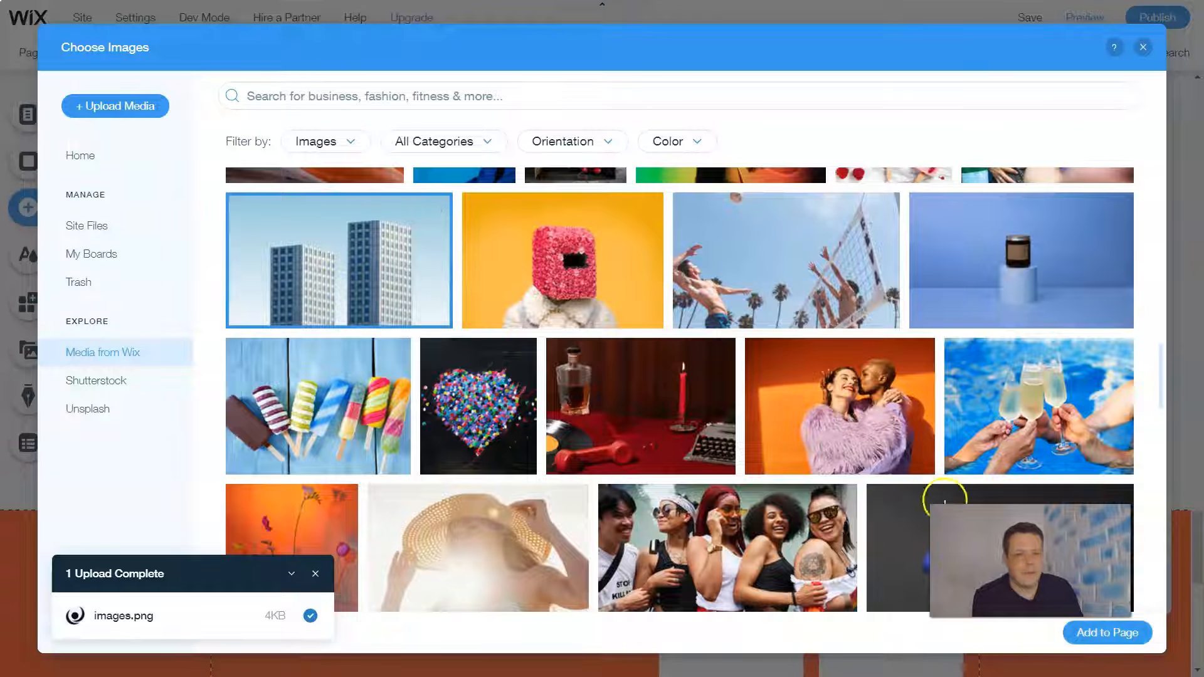
pyautogui.moveTo(410, 254); pyautogui.dragTo(556, 21)
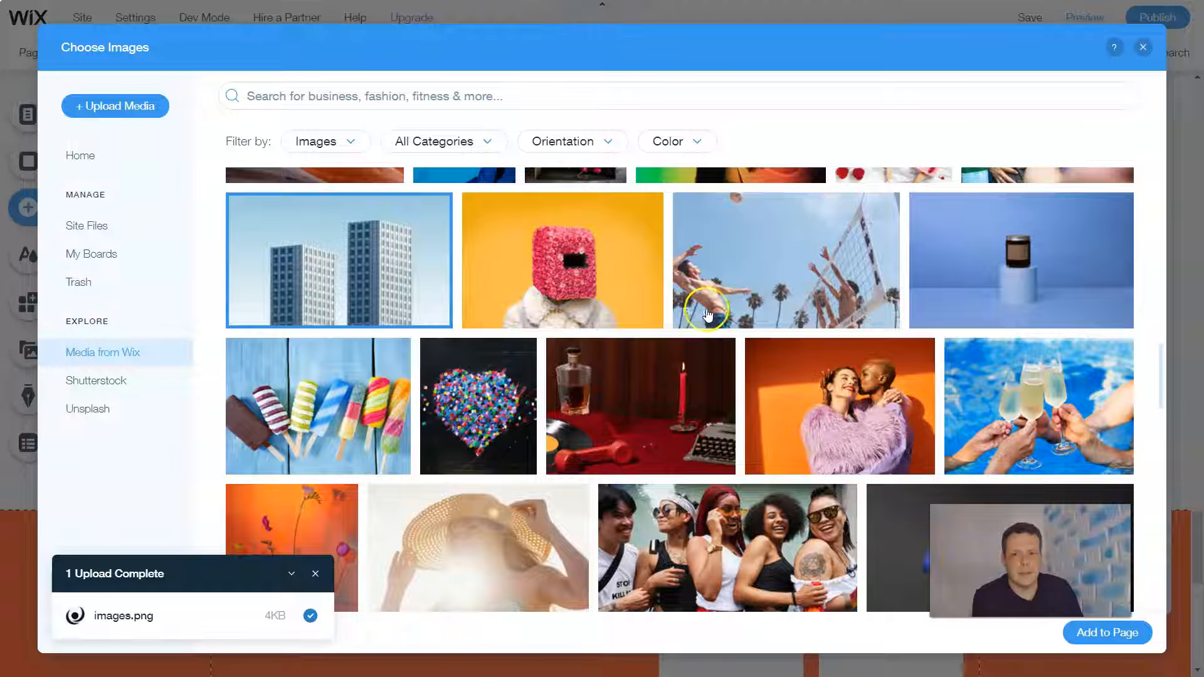
pyautogui.click(383, 264)
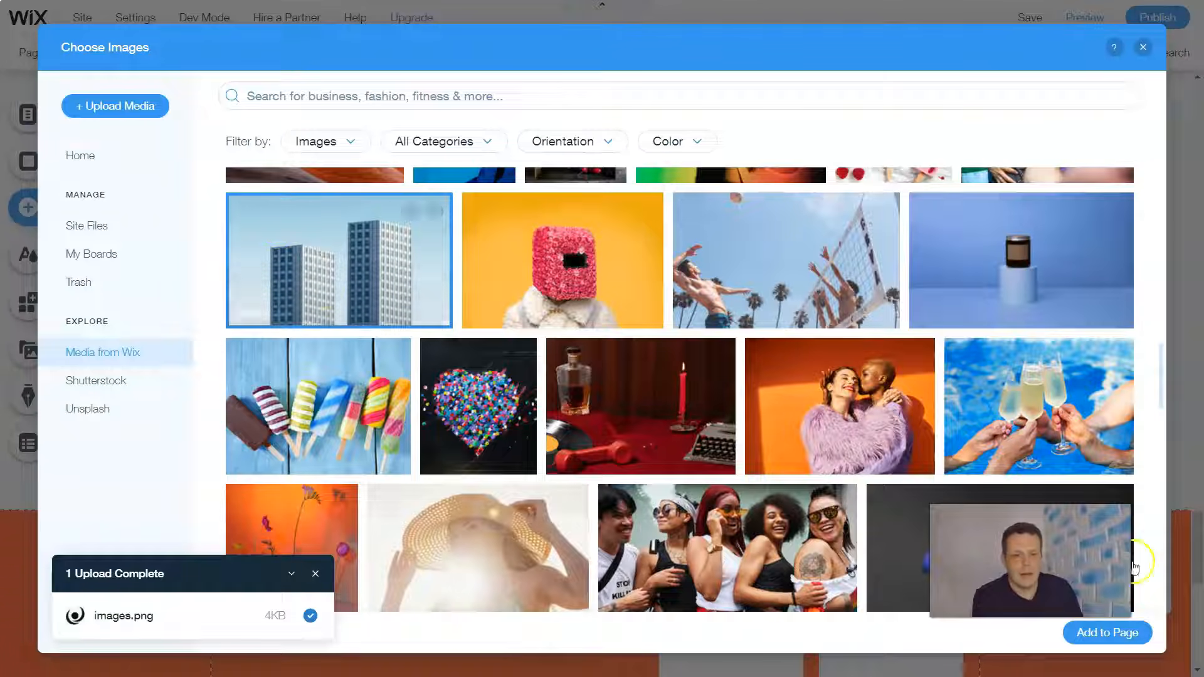
pyautogui.click(1103, 635)
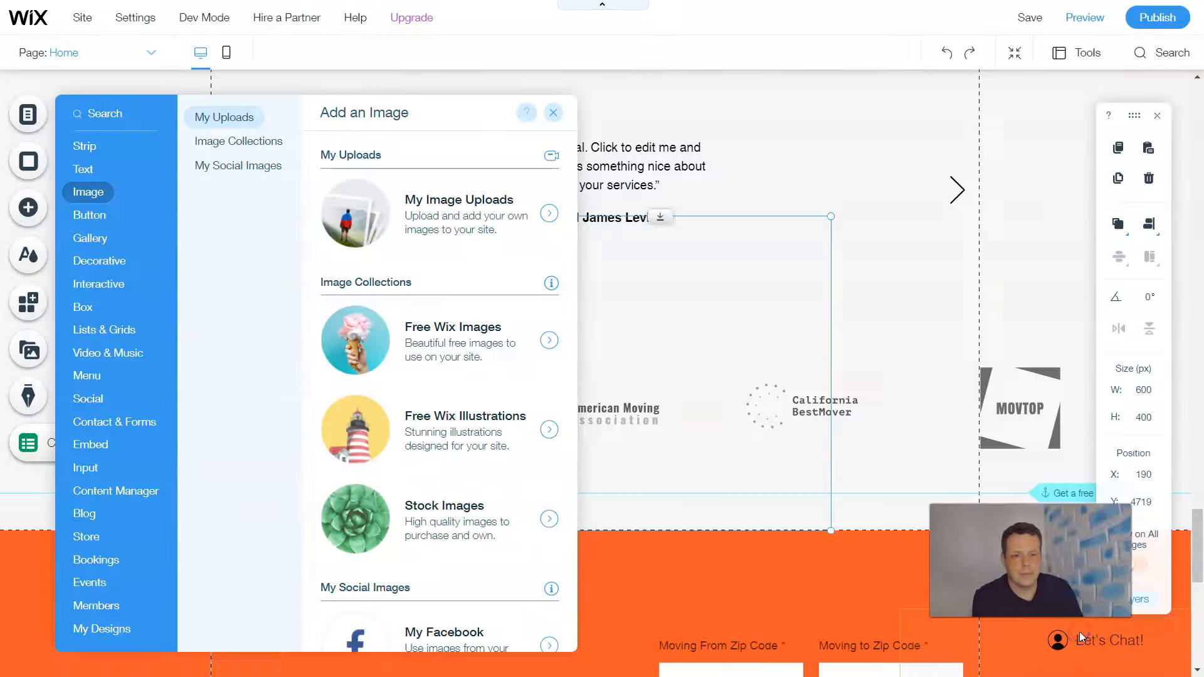
pyautogui.click(1028, 626)
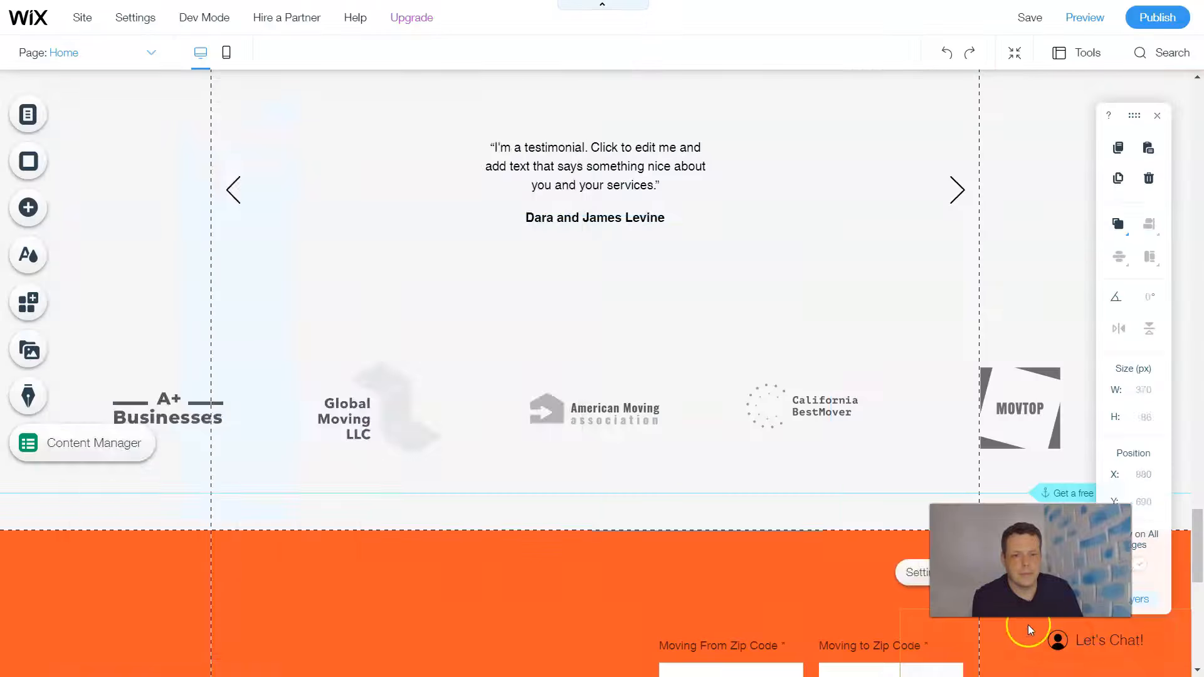
# - Move the skyscraper image to about X 190, Y 4619 px over the testimonial section, and delete it from the page
pyautogui.moveTo(638, 339); pyautogui.dragTo(636, 227)
pyautogui.click(776, 236)
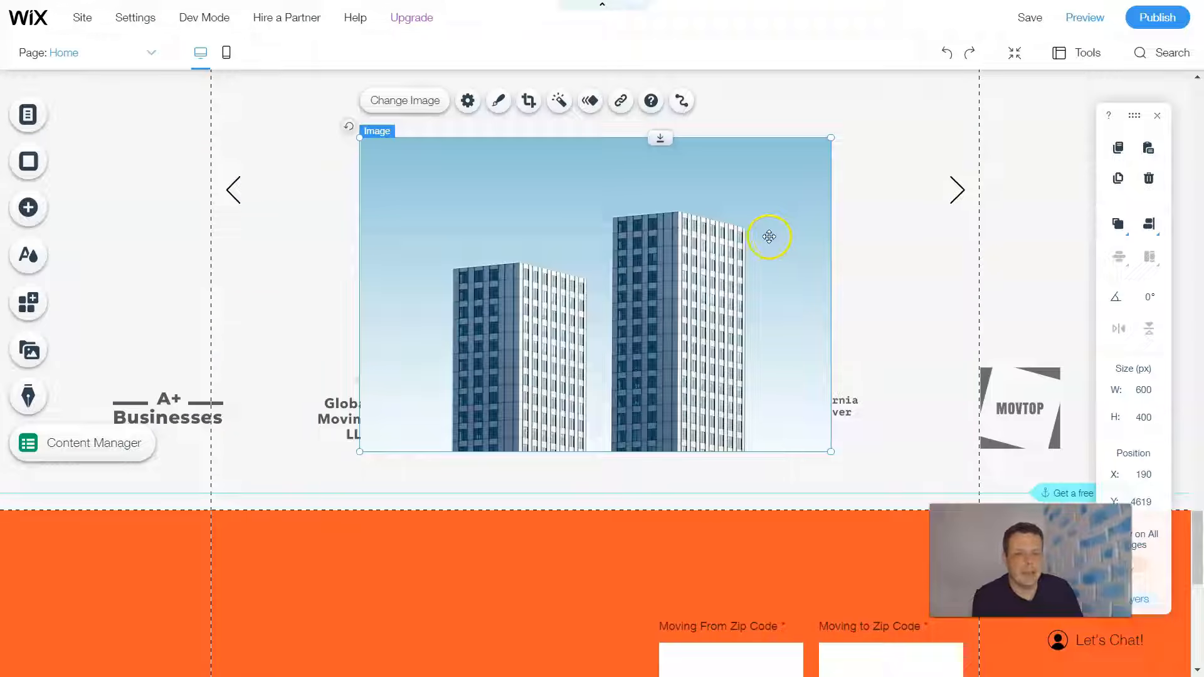
pyautogui.rightClick(577, 227)
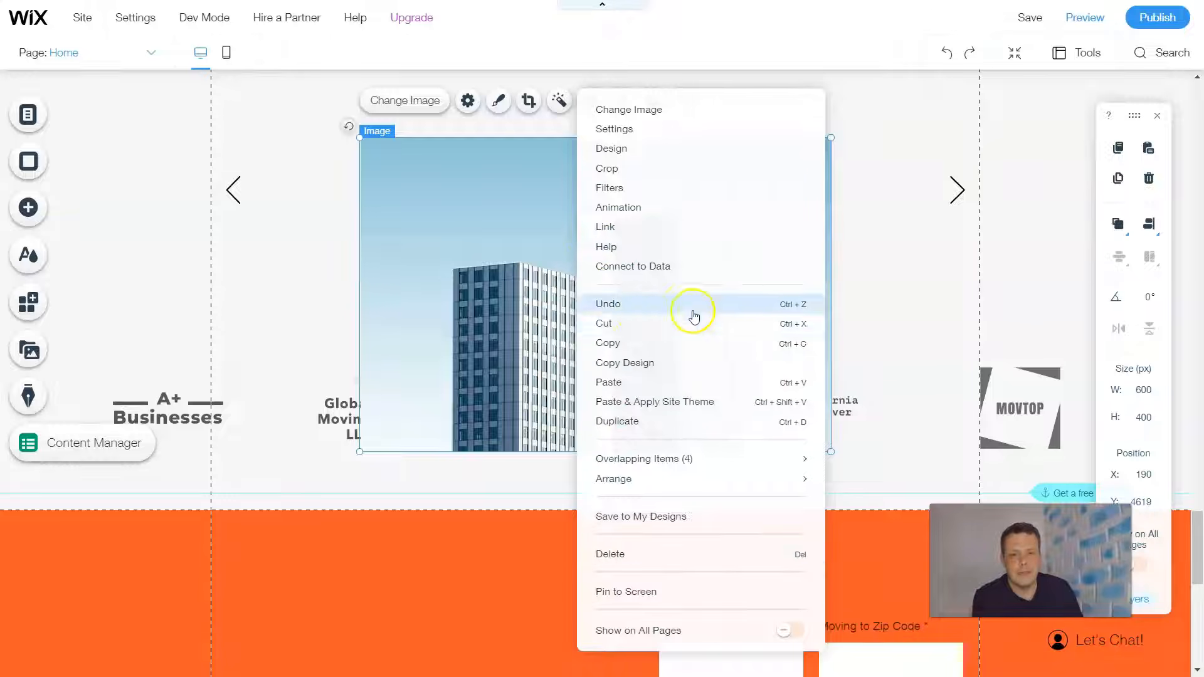
pyautogui.click(638, 553)
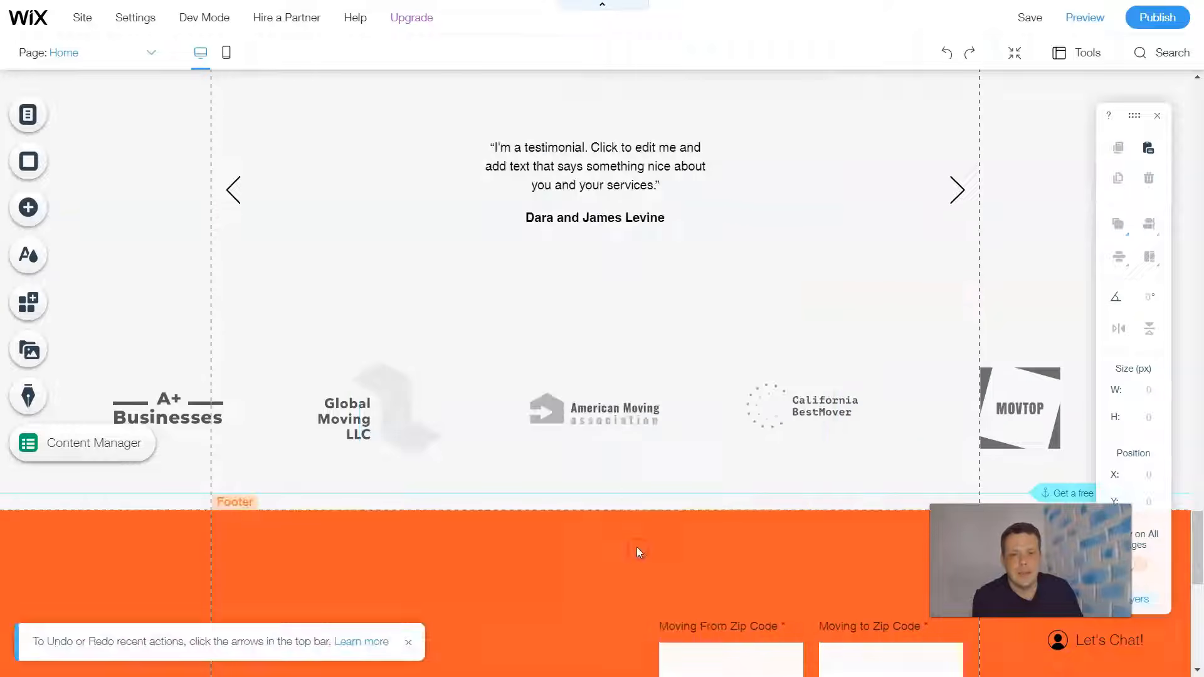
# - Browse the image sources and related apps, and add the Photo Editor app to the site's Home page
pyautogui.click(42, 219)
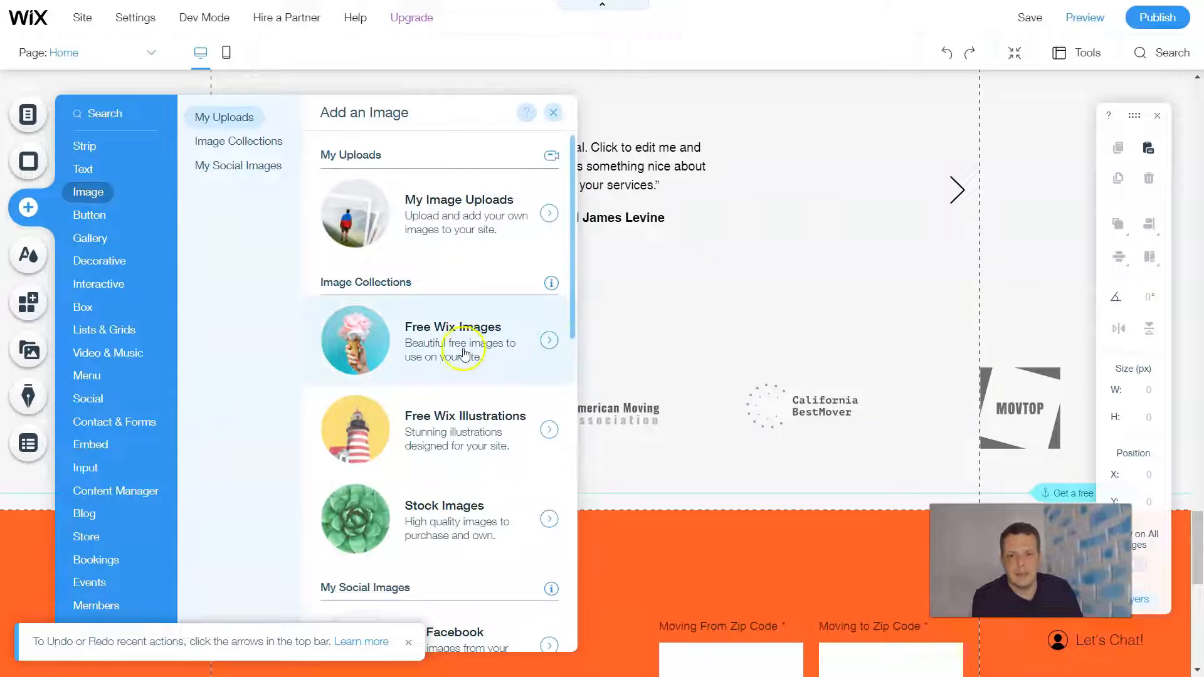
pyautogui.scroll(-1, 468, 316)
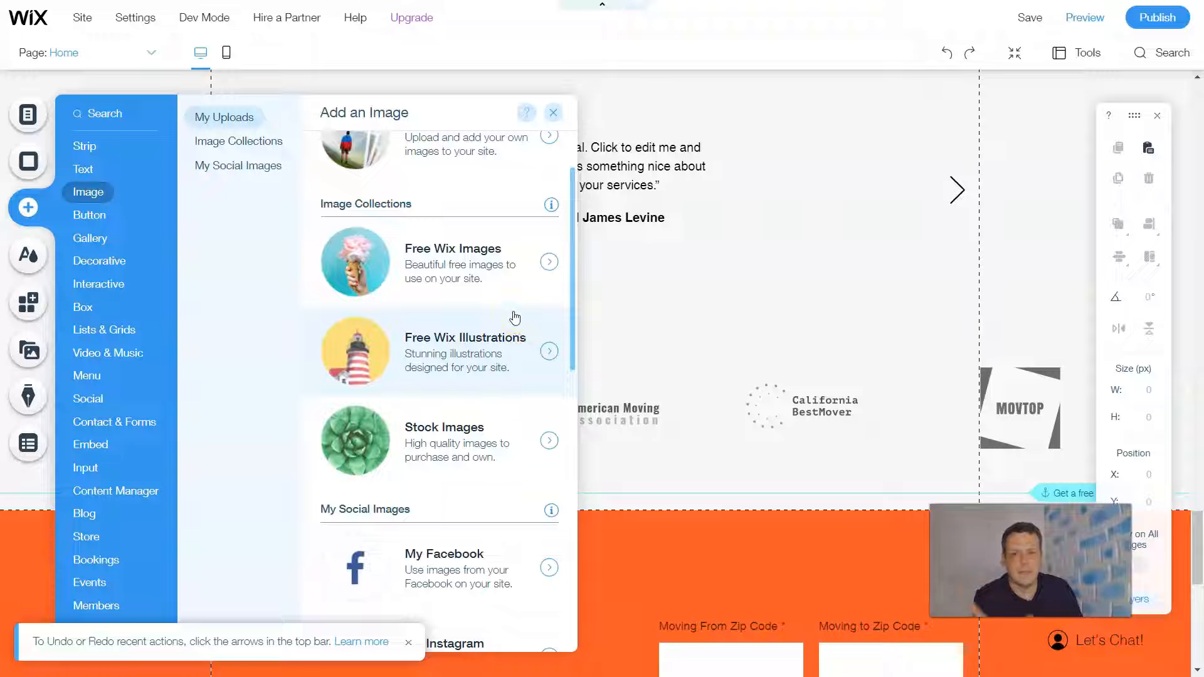
pyautogui.scroll(-1, 508, 397)
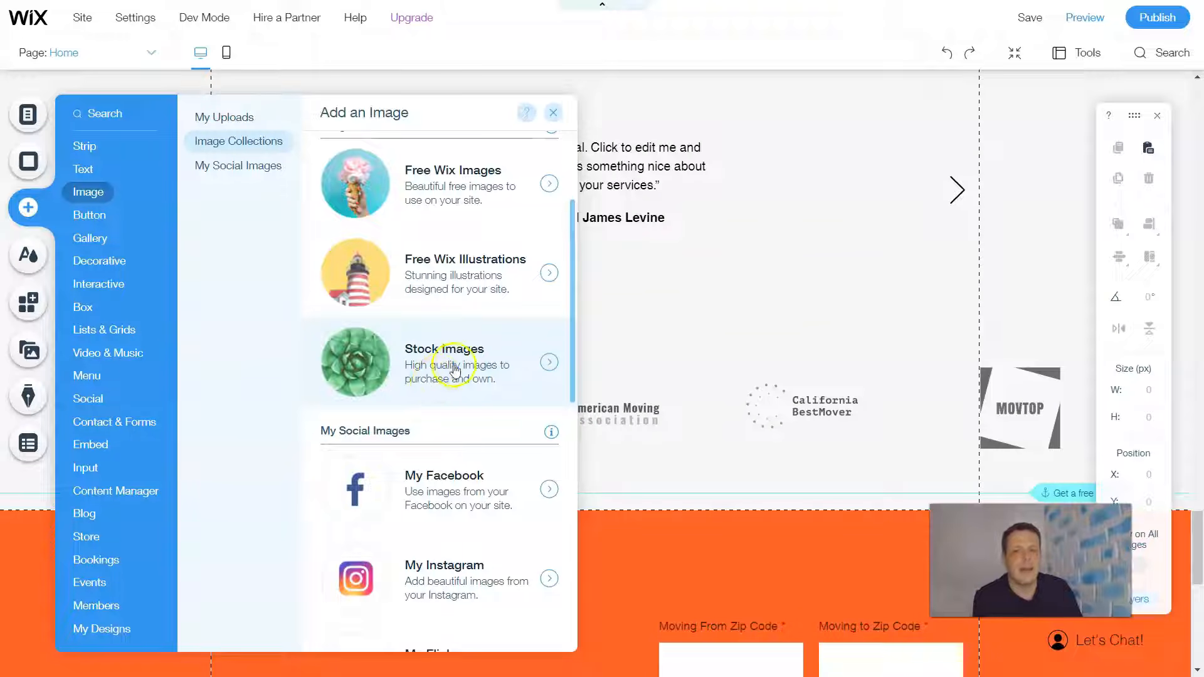
pyautogui.scroll(-2, 455, 372)
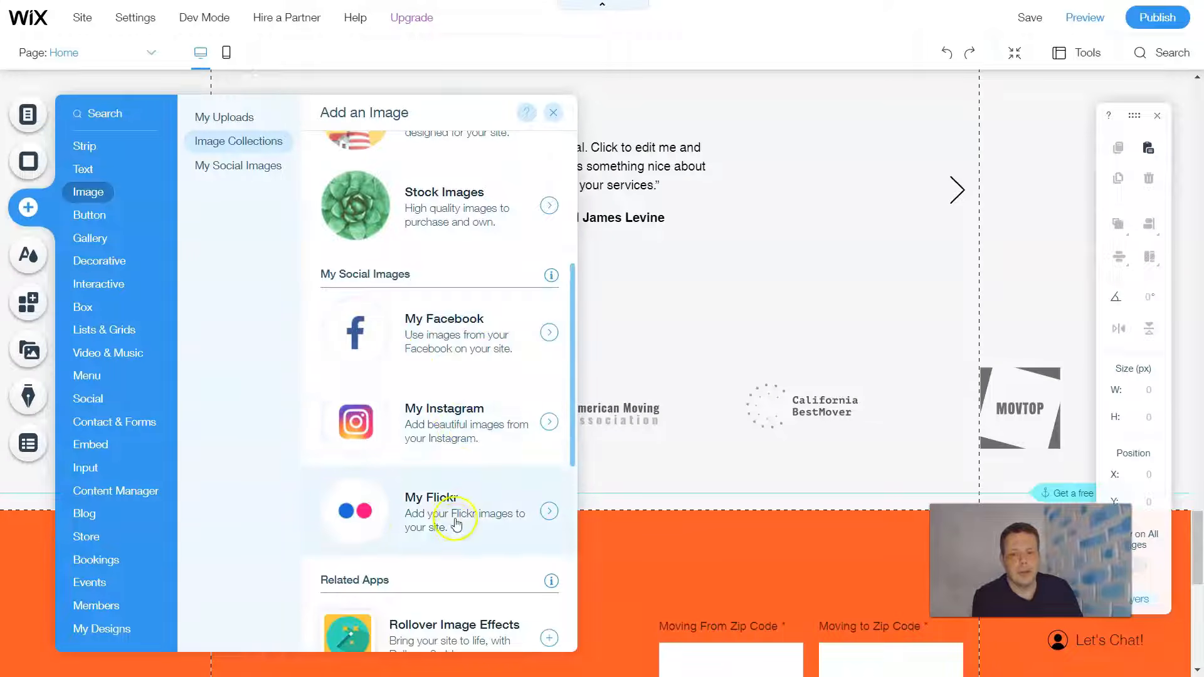
pyautogui.scroll(-5, 505, 384)
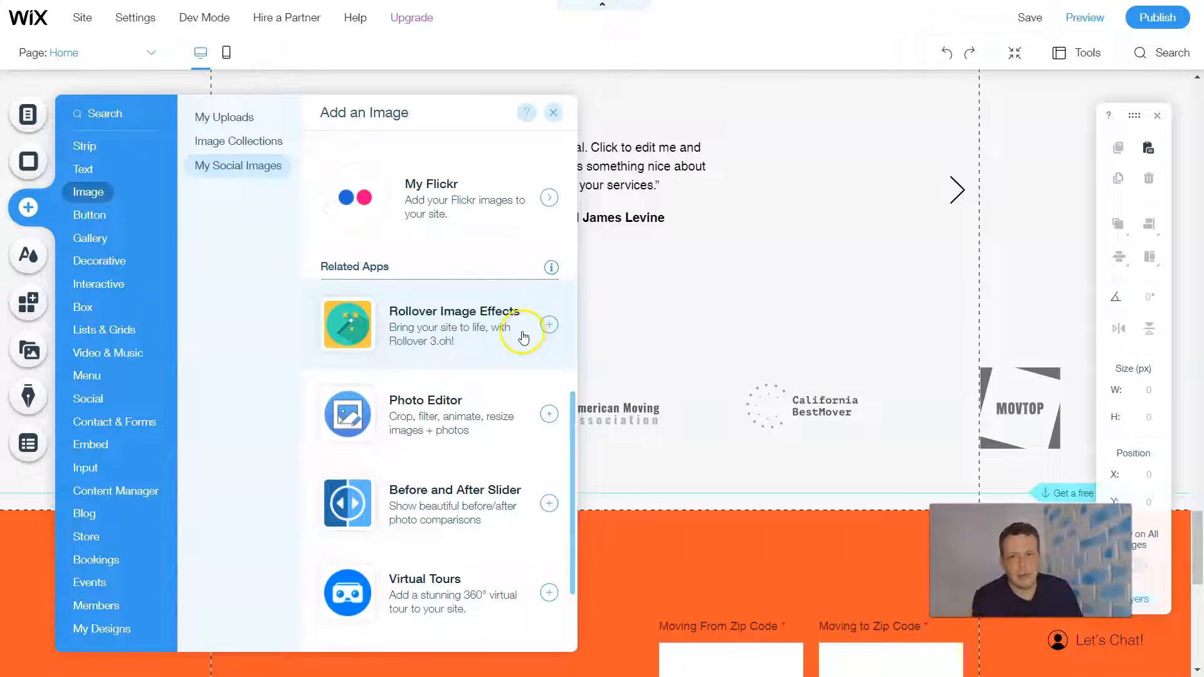
pyautogui.click(476, 426)
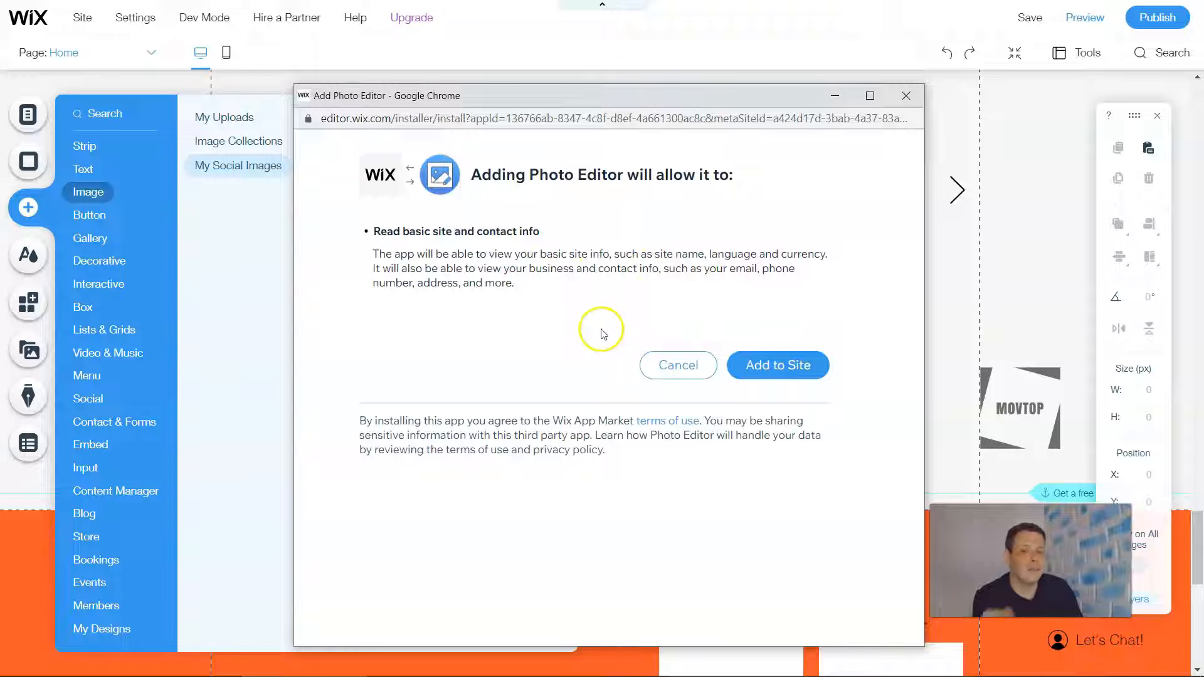
pyautogui.click(778, 367)
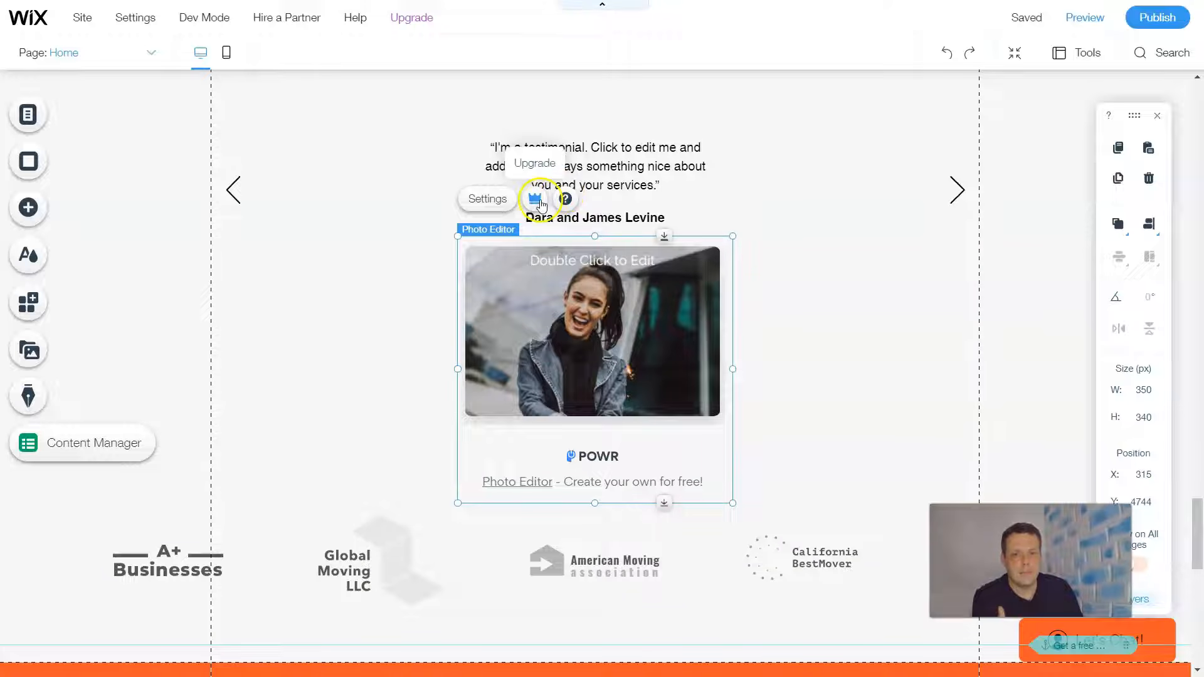
# - Review the Photo Editor's design options, Pro Tips, other POWR apps, and its content settings for image, caption and link
pyautogui.click(495, 201)
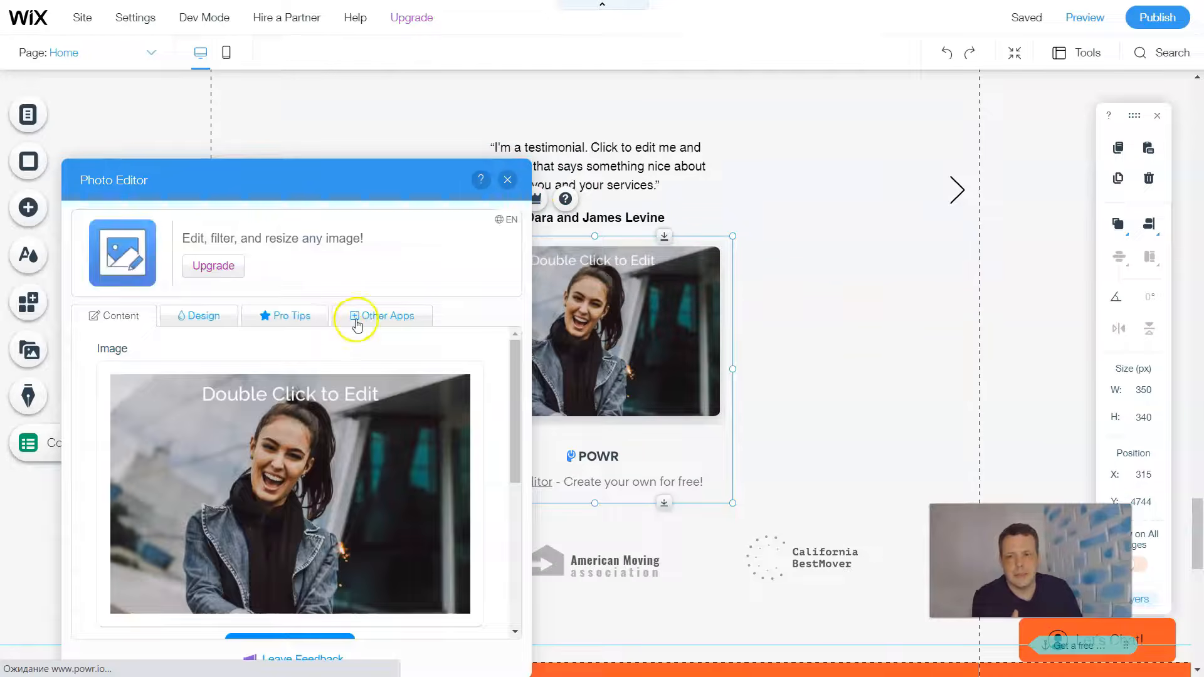
pyautogui.click(217, 323)
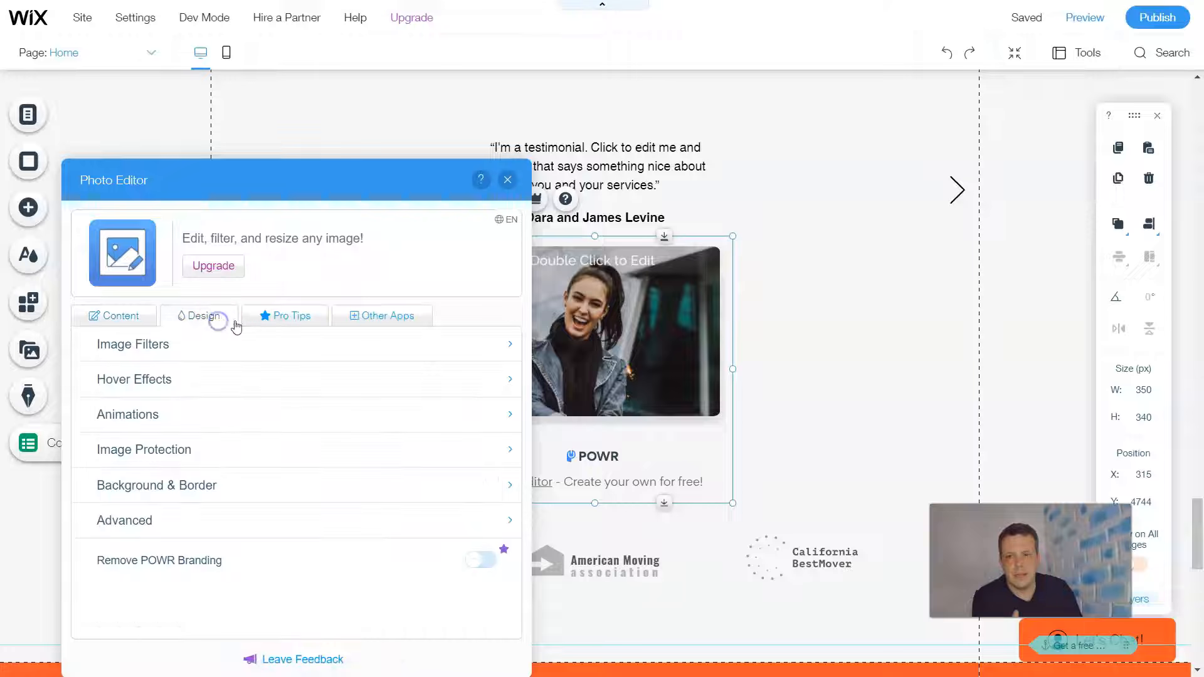
pyautogui.click(301, 320)
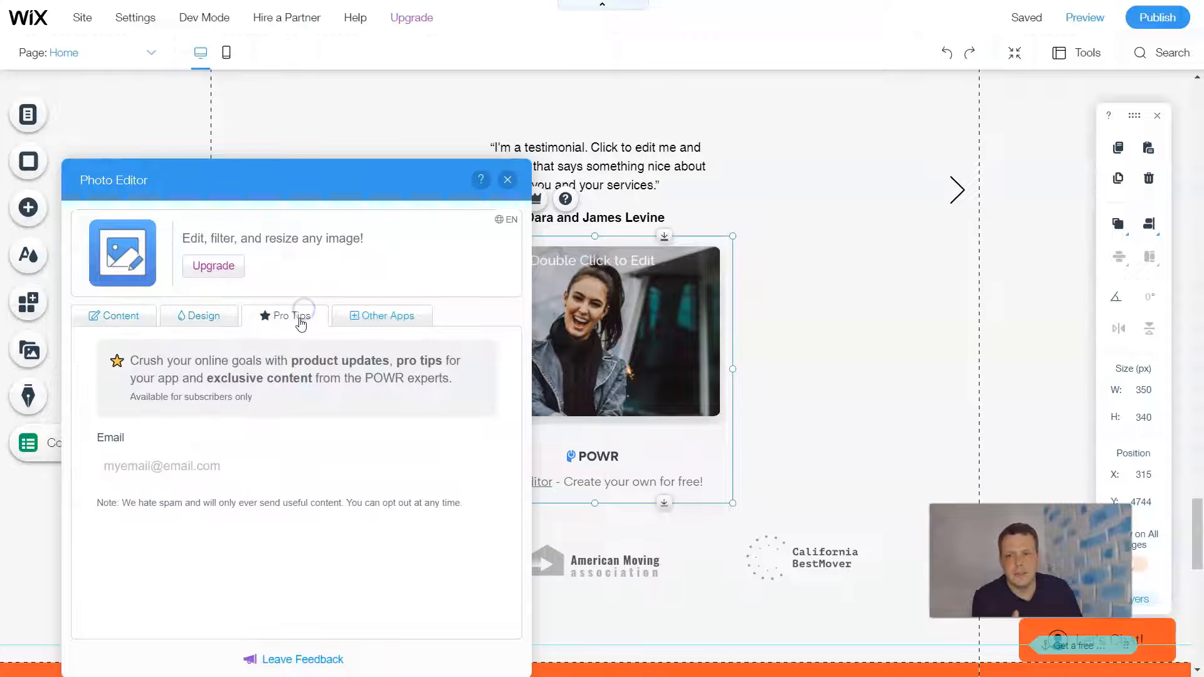
pyautogui.click(383, 323)
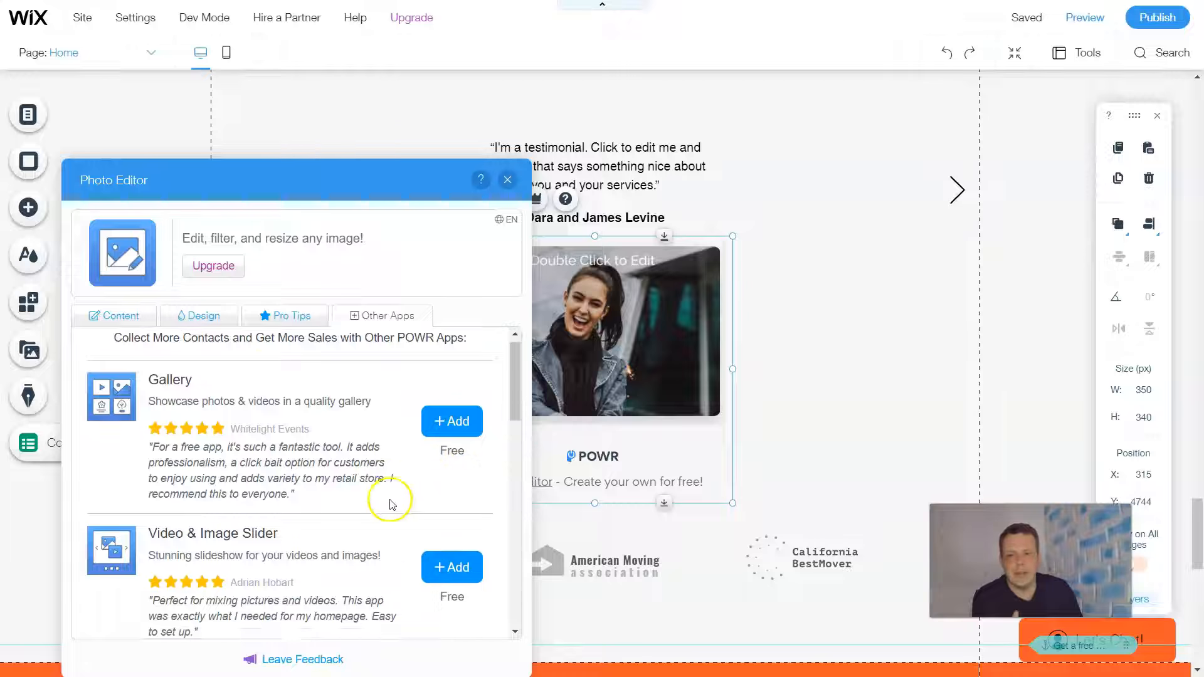
pyautogui.scroll(-1, 390, 503)
pyautogui.scroll(-2, 425, 402)
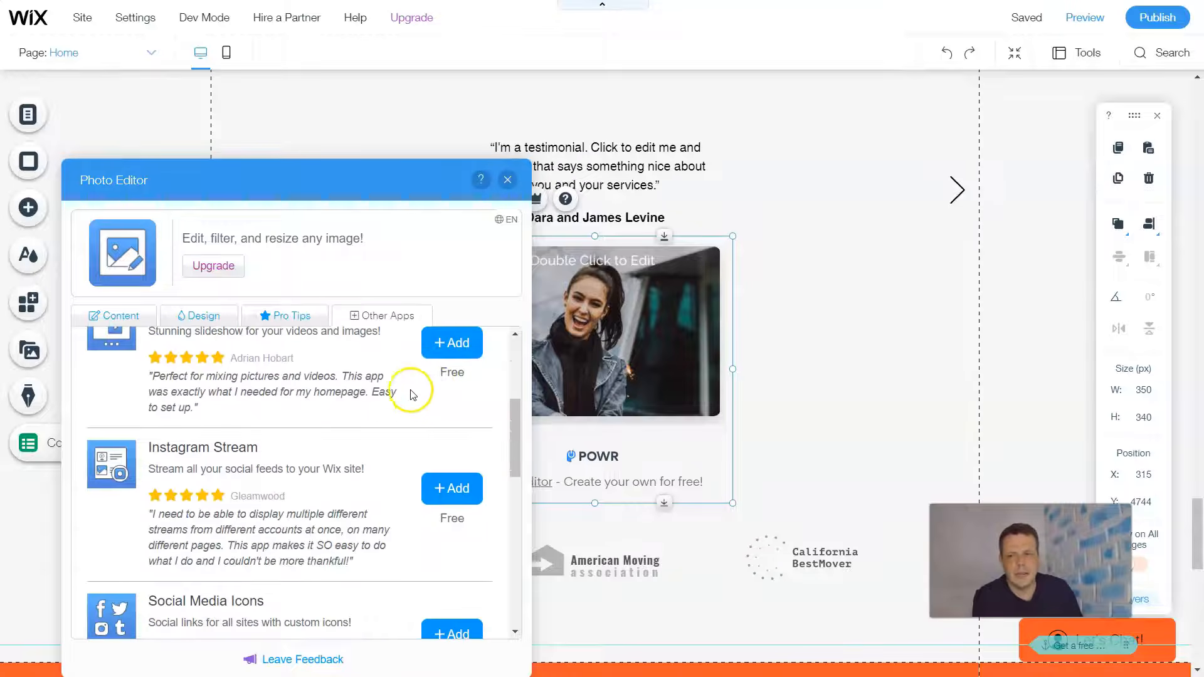
pyautogui.scroll(-2, 408, 392)
pyautogui.scroll(-1, 385, 387)
pyautogui.scroll(6, 376, 377)
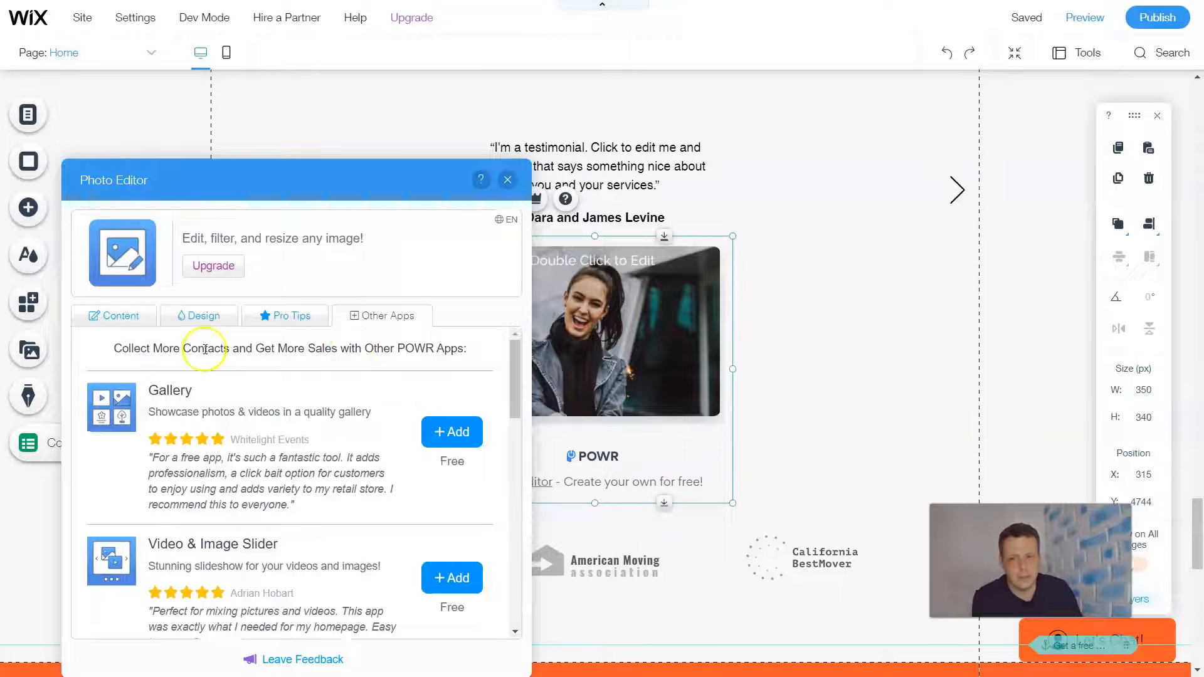
pyautogui.click(128, 320)
pyautogui.scroll(-4, 395, 389)
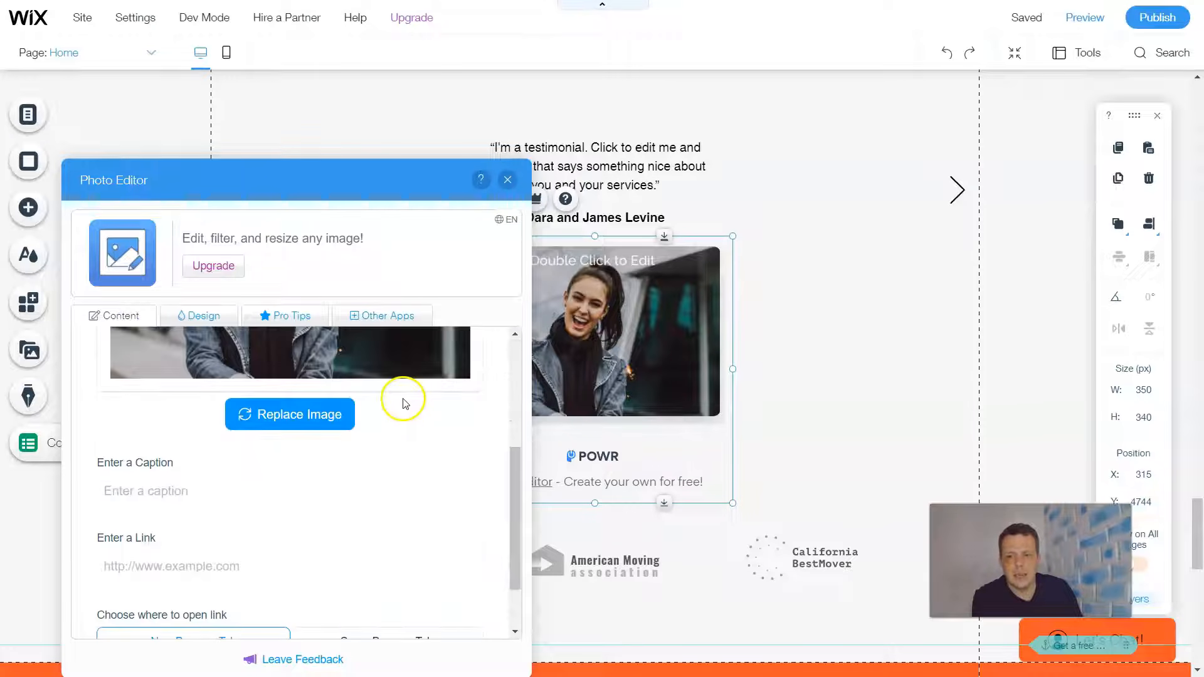
pyautogui.scroll(-1, 326, 432)
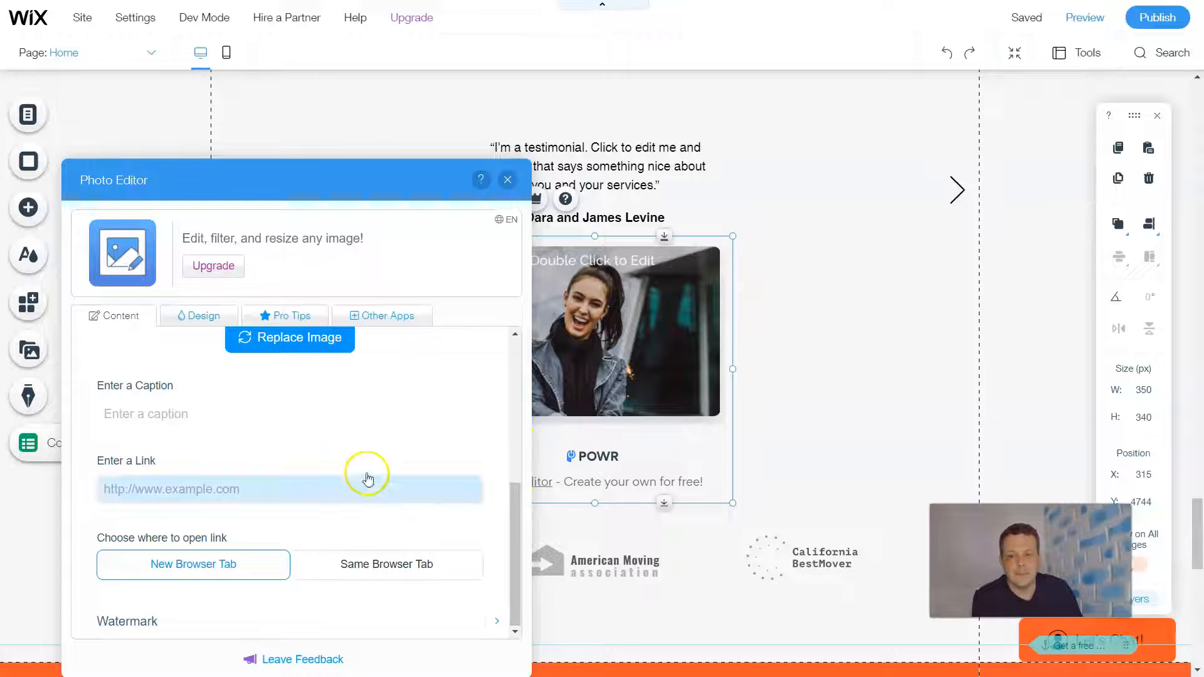
# - Leave the Photo Editor settings and delete the Photo Editor element from the page
pyautogui.click(508, 181)
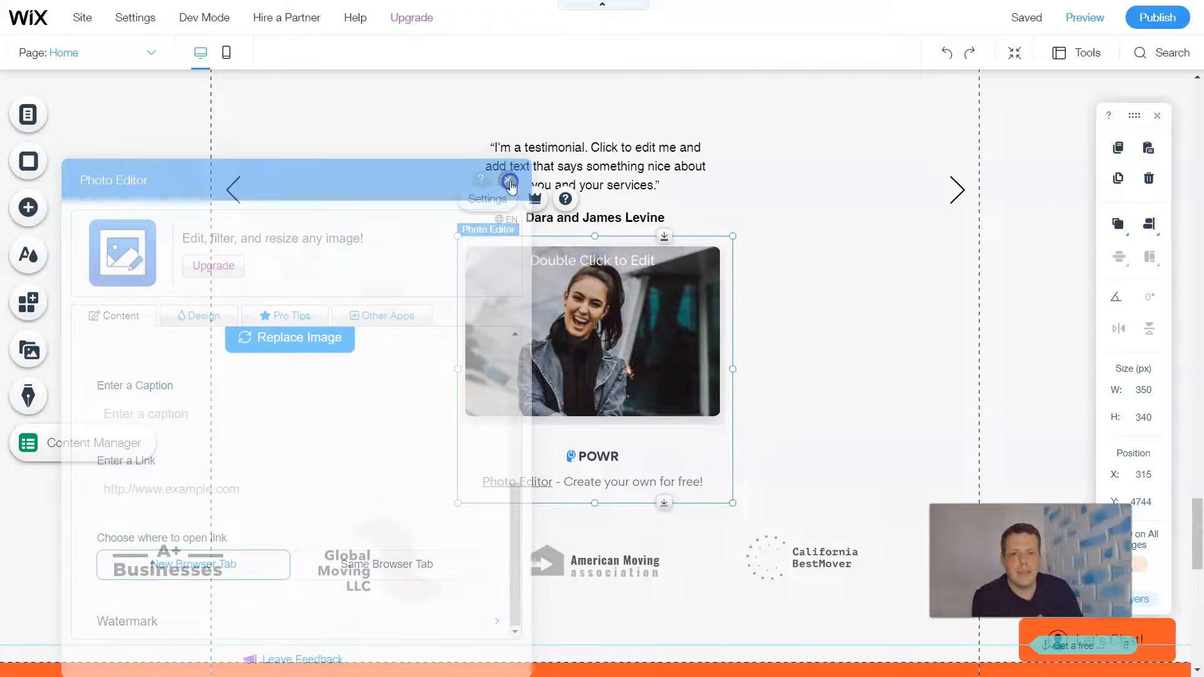
pyautogui.rightClick(569, 322)
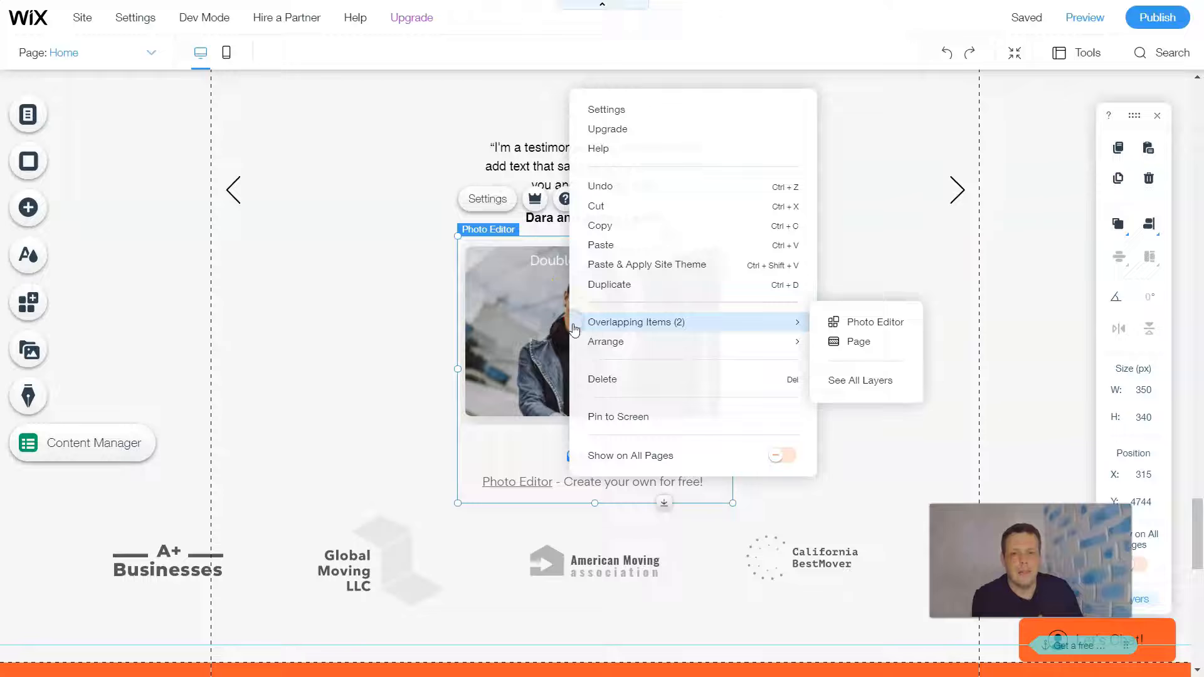
pyautogui.click(599, 389)
# - Look through the related image apps, from Rollover Image Effects to the Impressive Slideshow, and close the list
pyautogui.scroll(2, 696, 332)
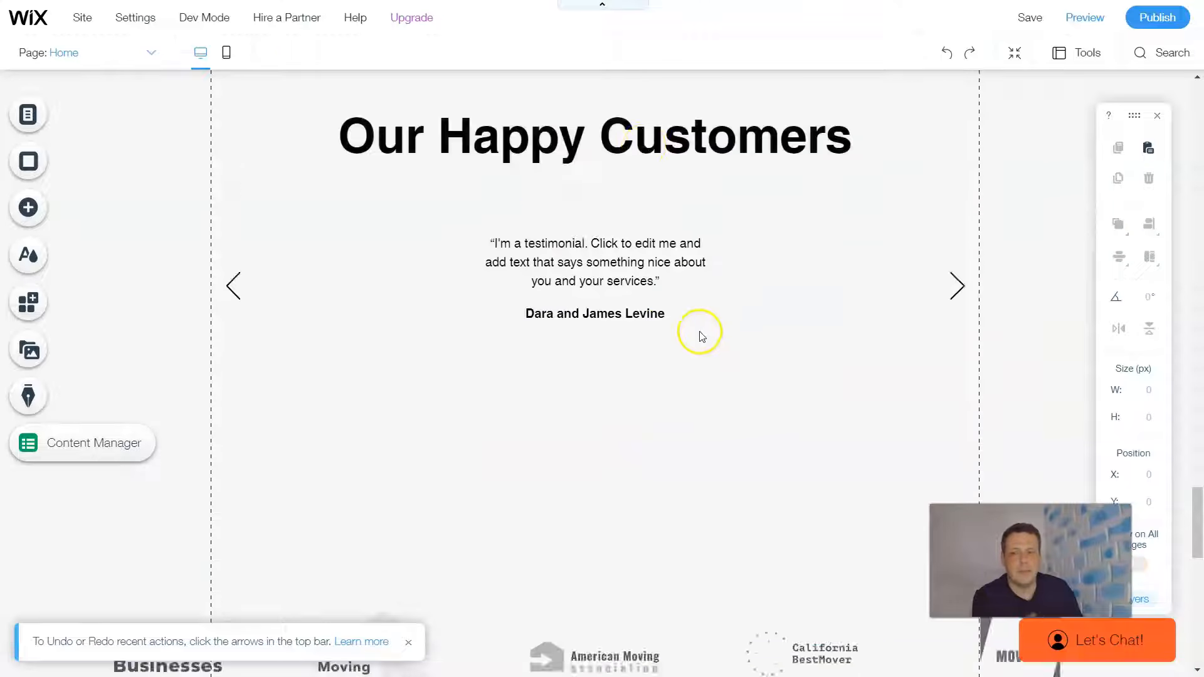
pyautogui.scroll(3, 700, 337)
pyautogui.scroll(3, 470, 403)
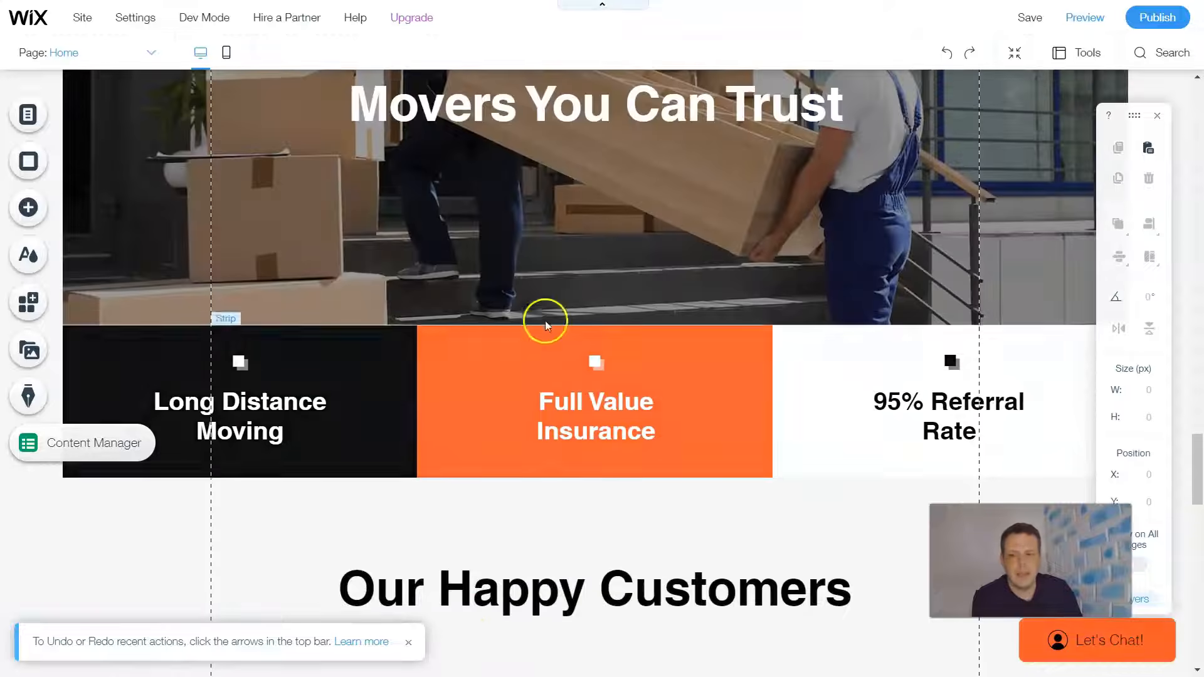
pyautogui.click(39, 209)
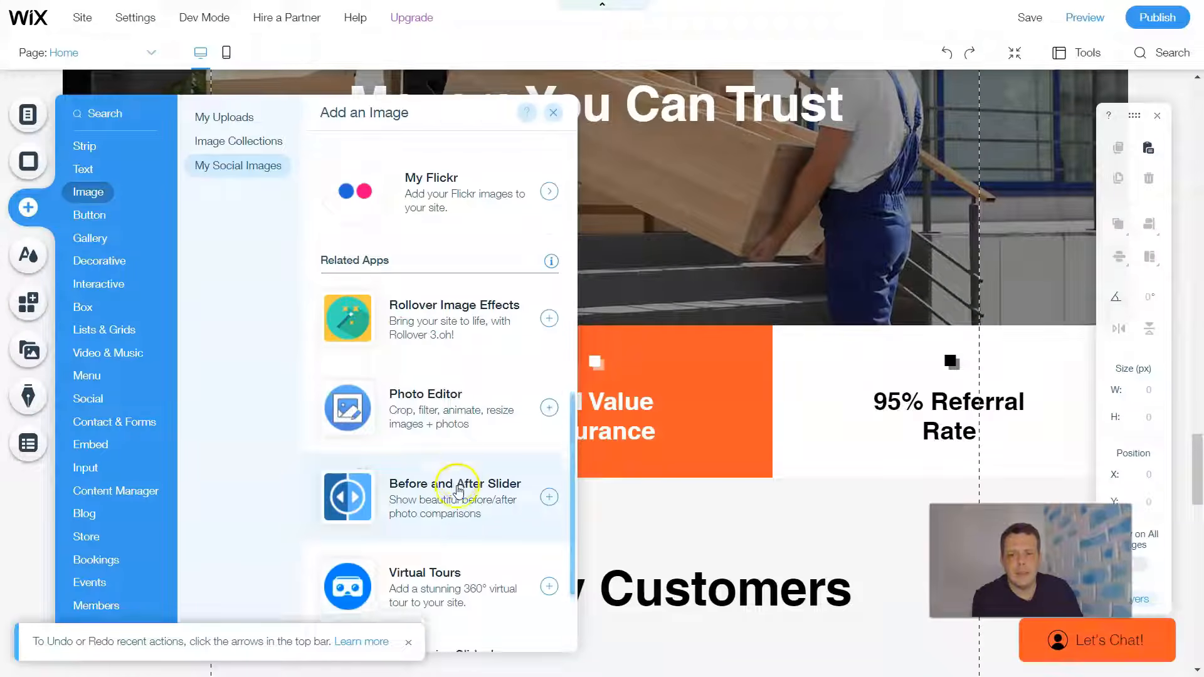
pyautogui.scroll(-1, 458, 492)
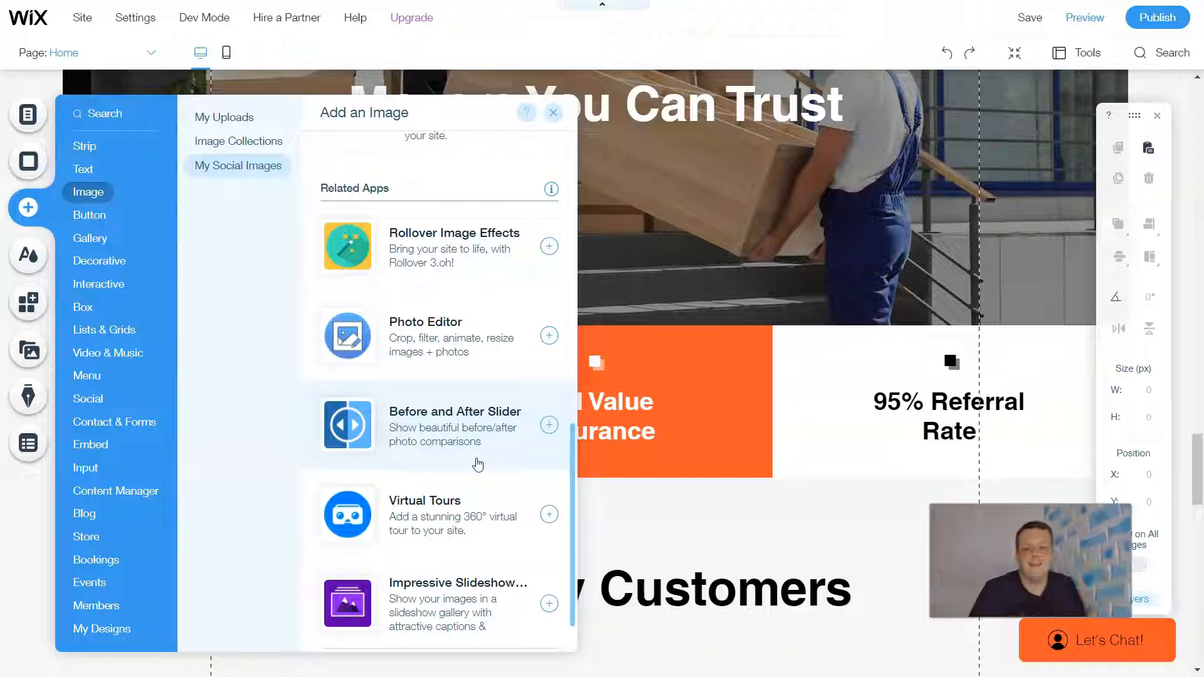
pyautogui.scroll(-1, 484, 471)
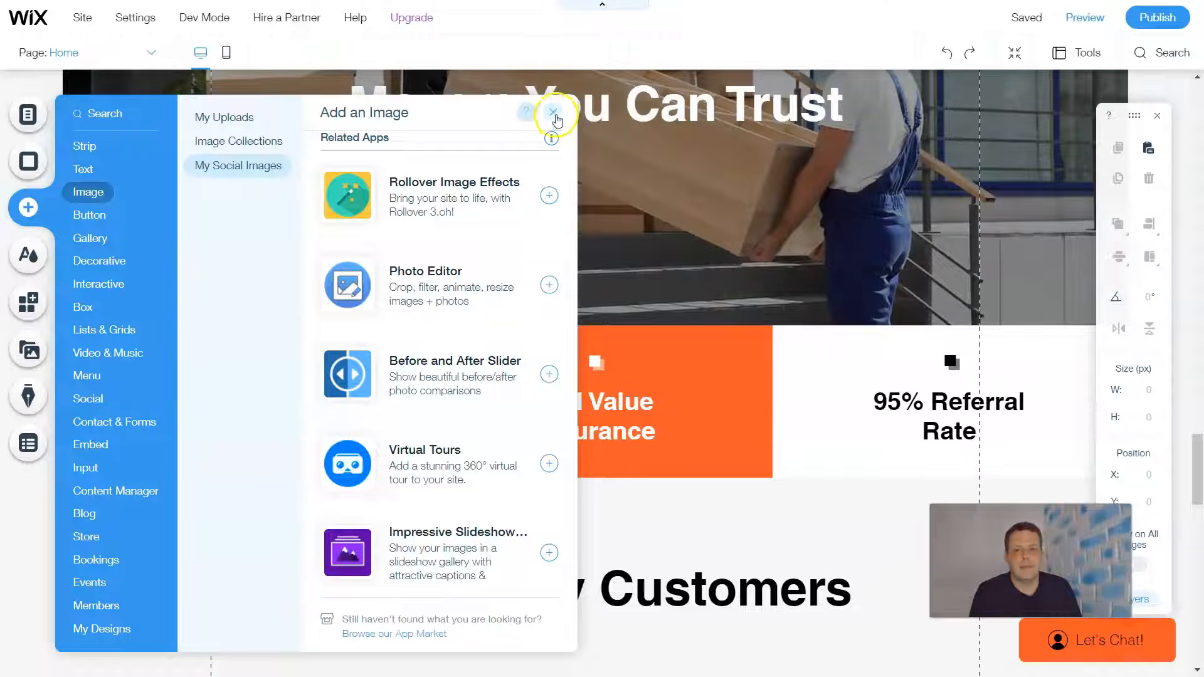
pyautogui.click(599, 137)
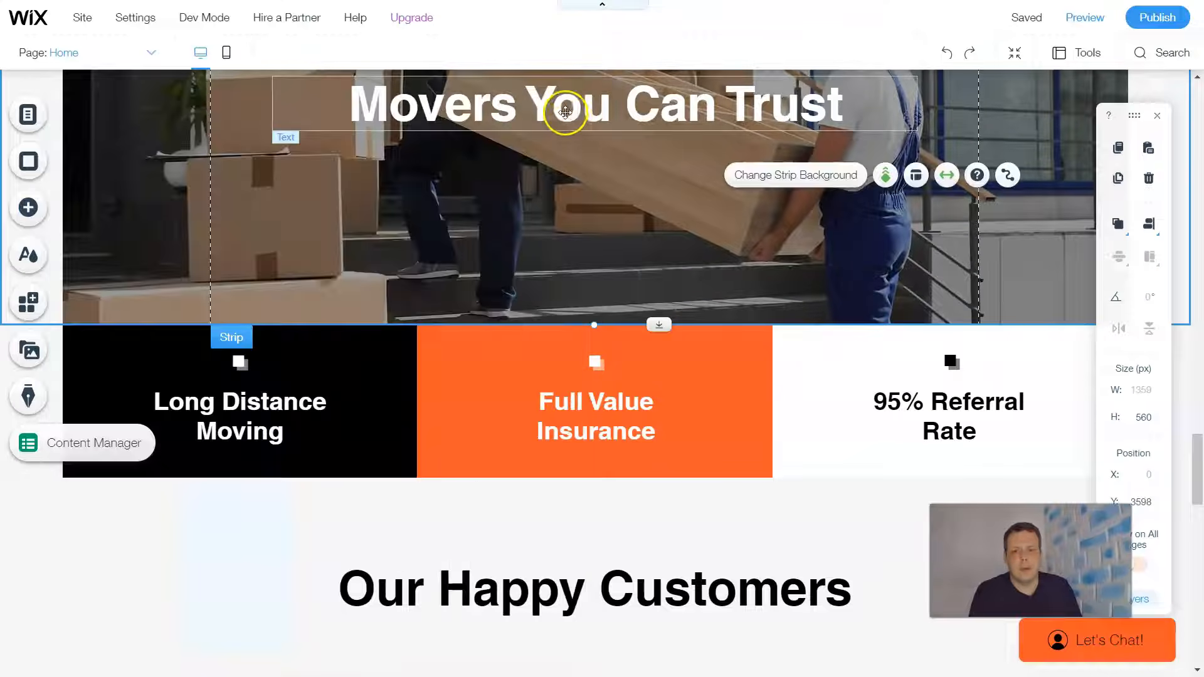
# - Move the "Movers You Can Trust" strip up the page to about Y 3413 px
pyautogui.moveTo(671, 263); pyautogui.dragTo(739, 277)
pyautogui.scroll(5, 745, 280)
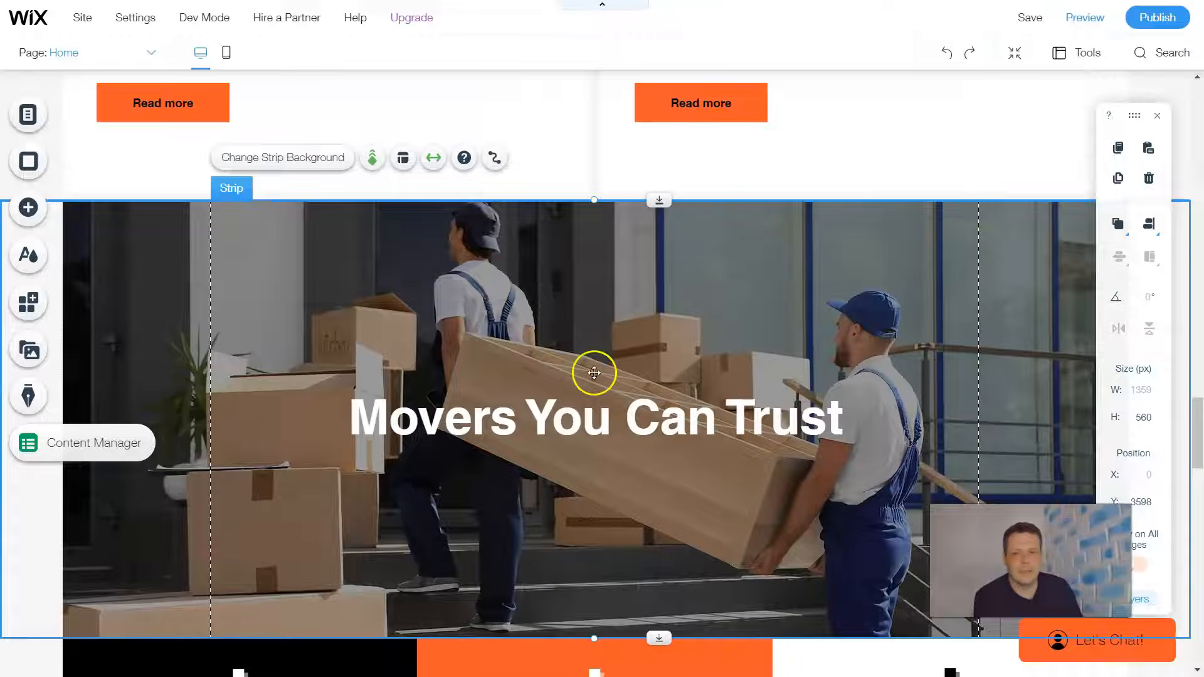
pyautogui.click(629, 348)
pyautogui.moveTo(629, 347); pyautogui.dragTo(641, 204)
# - Move the three-column strip with "Long Distance Moving" and "Full Value Insurance" down to about Y 4255 px
pyautogui.scroll(-6, 621, 436)
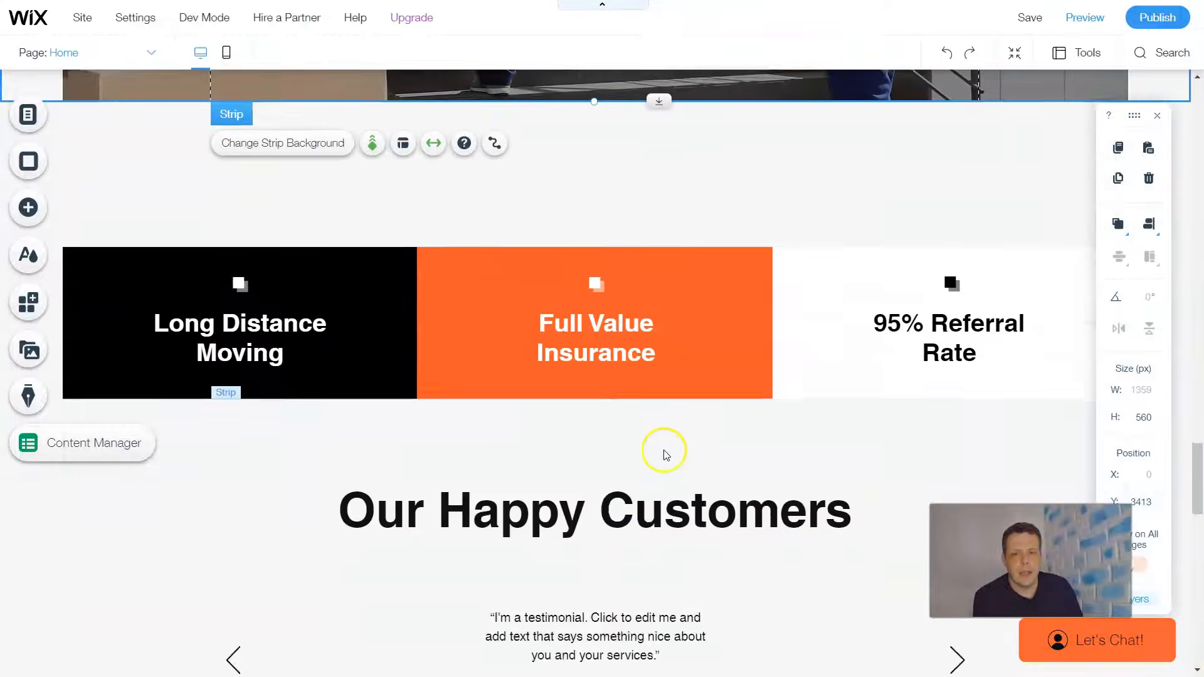
pyautogui.click(727, 266)
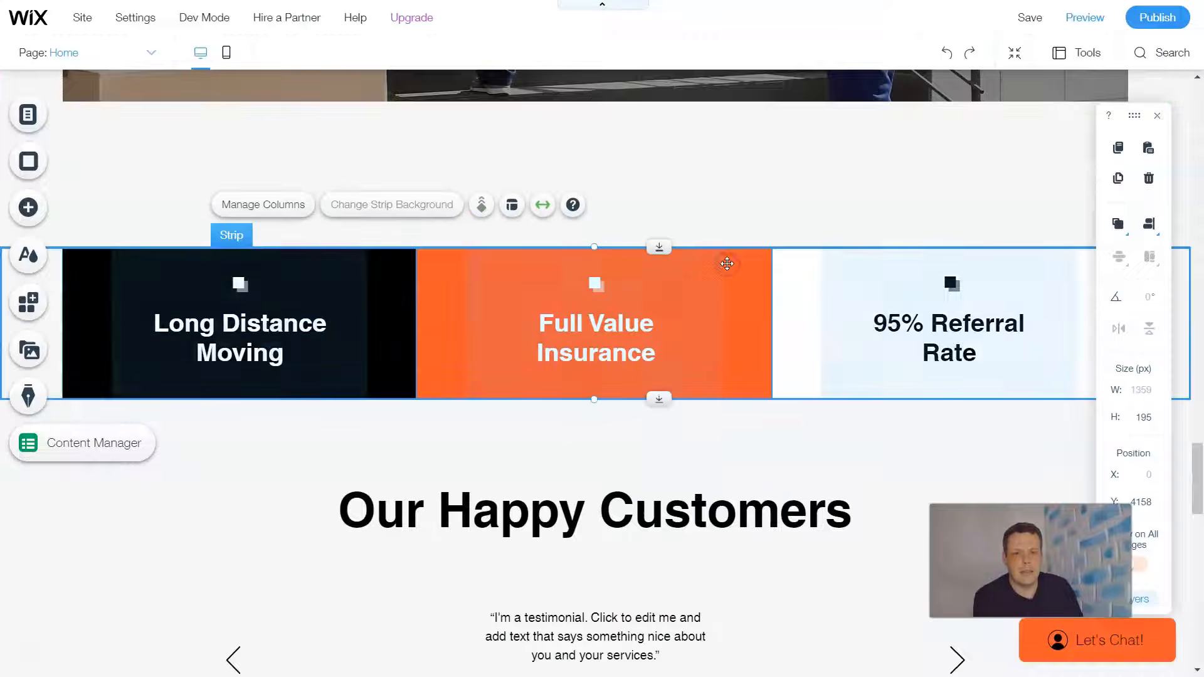
pyautogui.moveTo(734, 266); pyautogui.dragTo(731, 343)
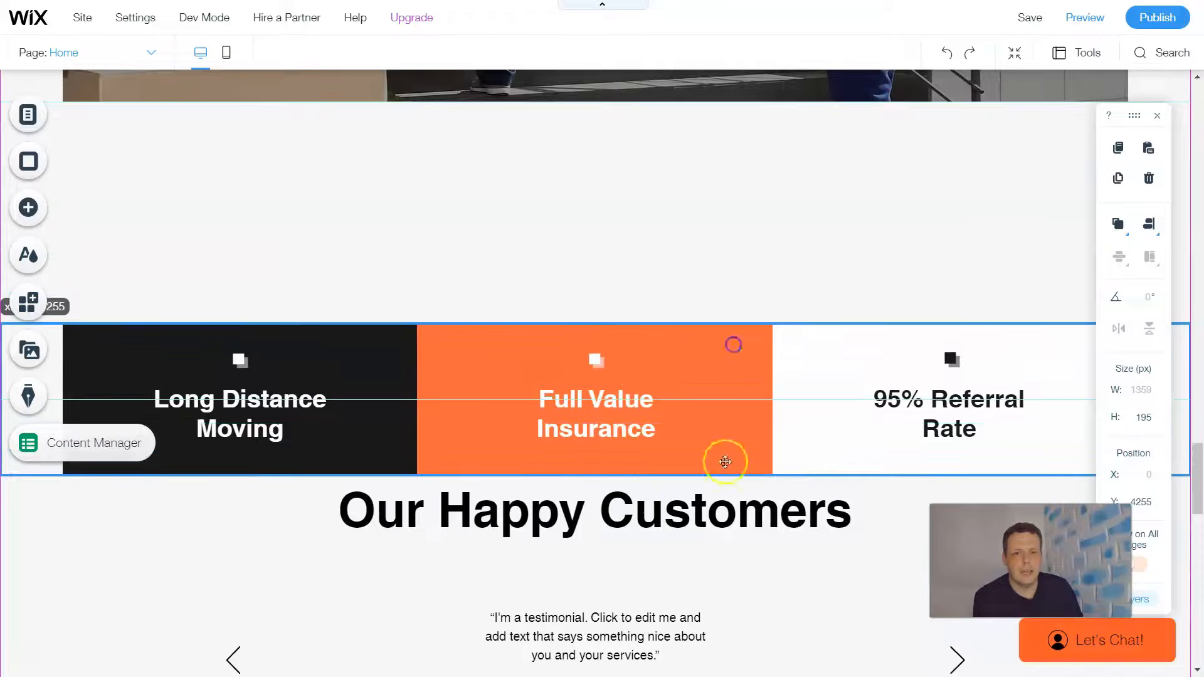
# - Move the "Our Happy Customers" strip down to about Y 4457 px, just below the three-column strip
pyautogui.click(772, 567)
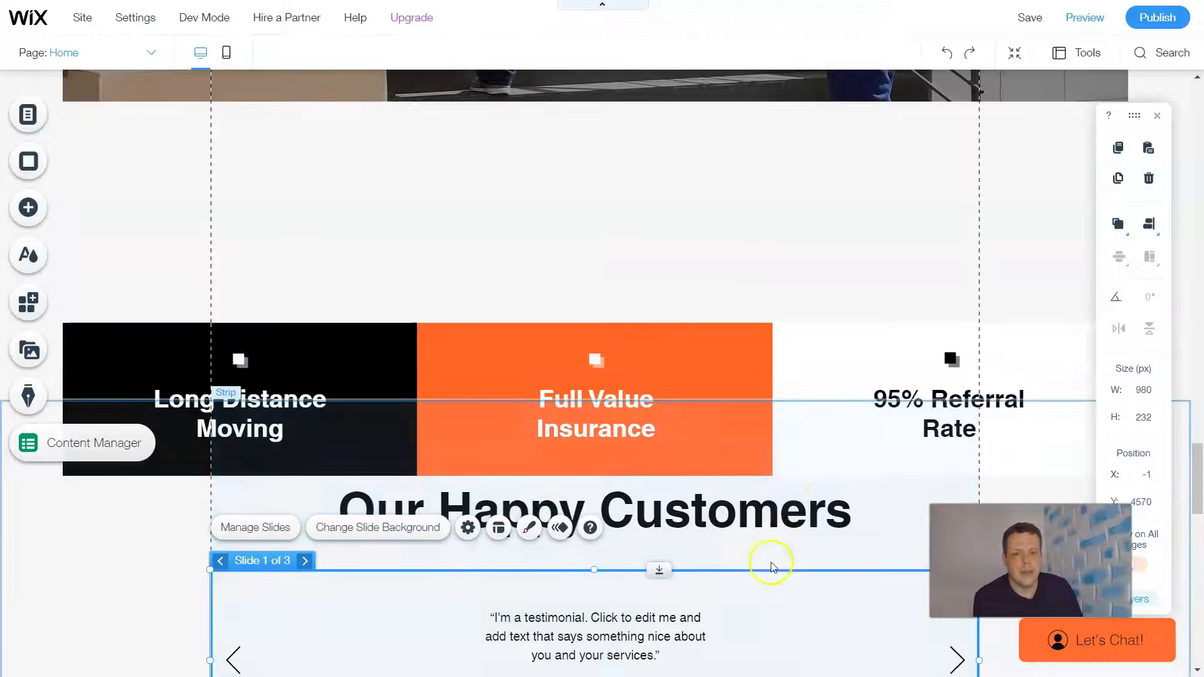
pyautogui.click(804, 439)
pyautogui.moveTo(803, 439); pyautogui.dragTo(803, 521)
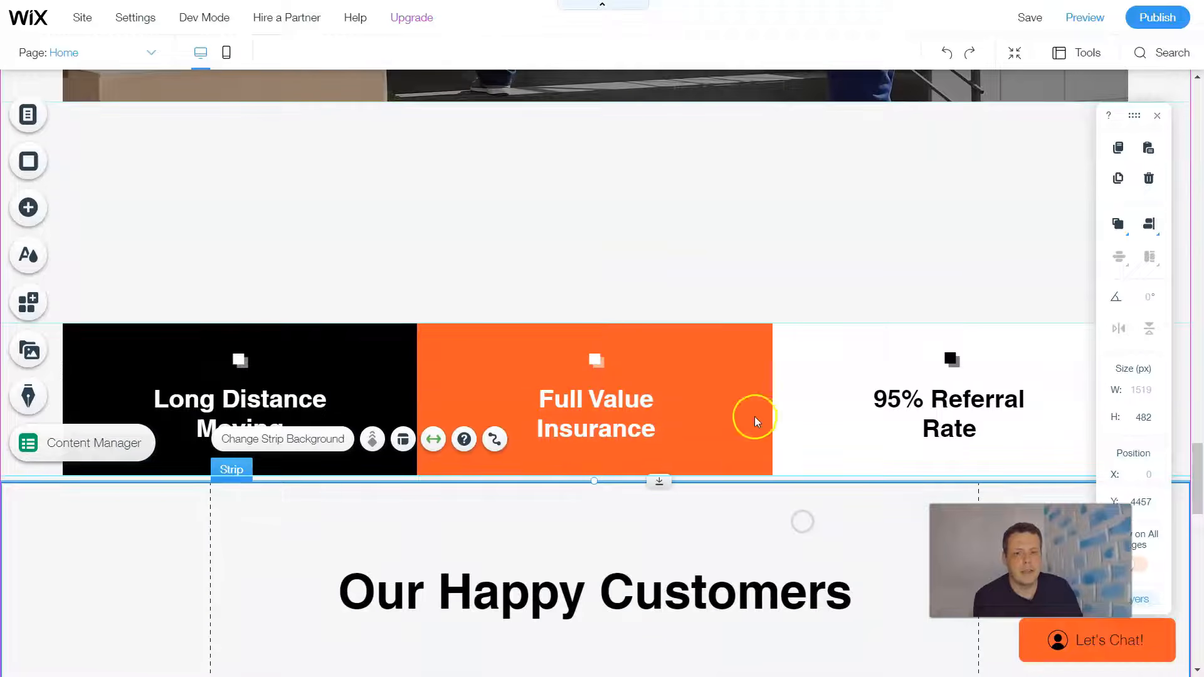
pyautogui.click(731, 404)
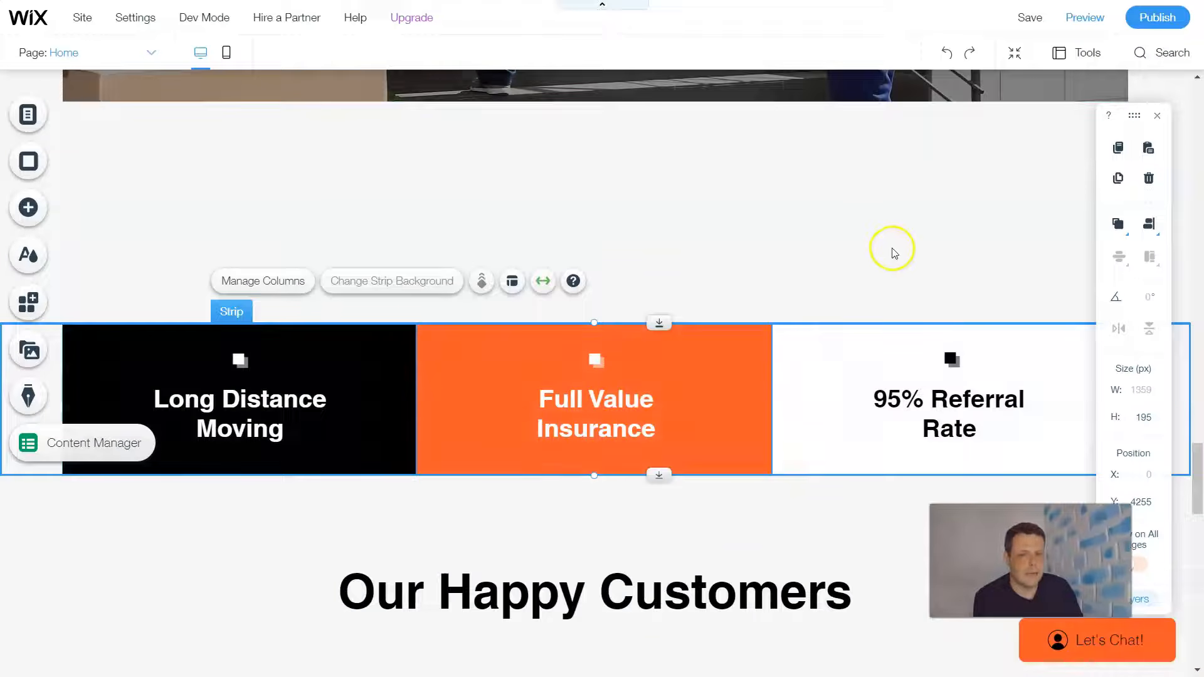
pyautogui.click(668, 150)
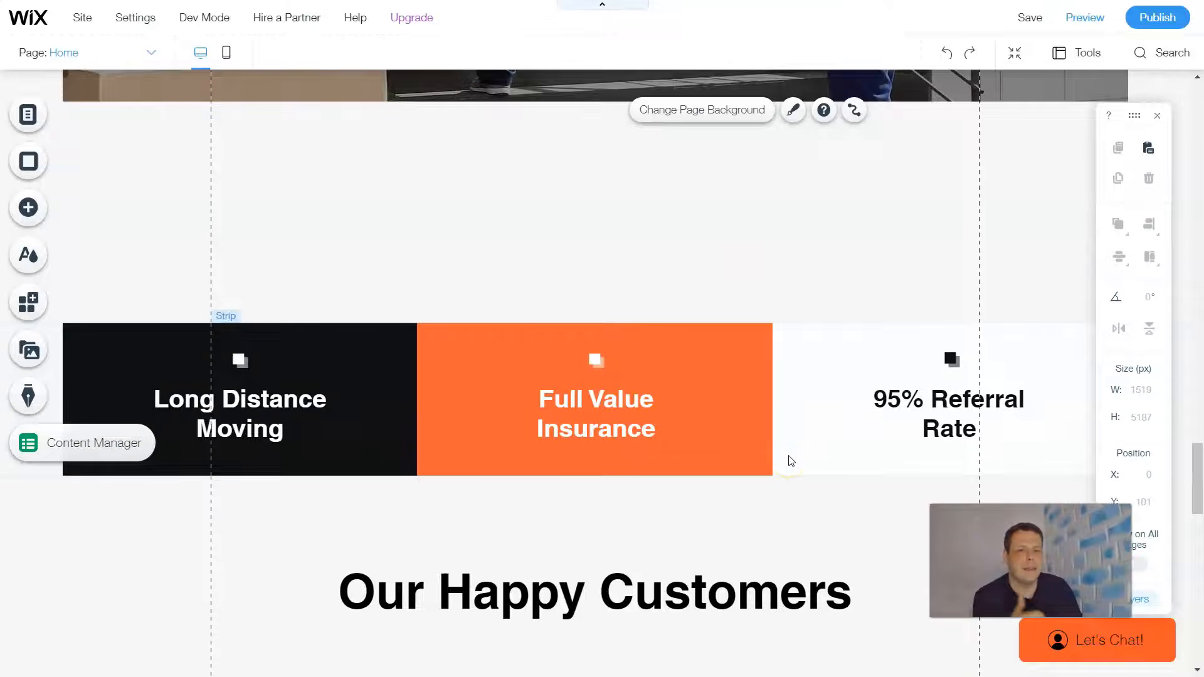
# - Lower the top edge of the footer's black four-column contact strip to make the strip shorter
pyautogui.scroll(-15, 790, 459)
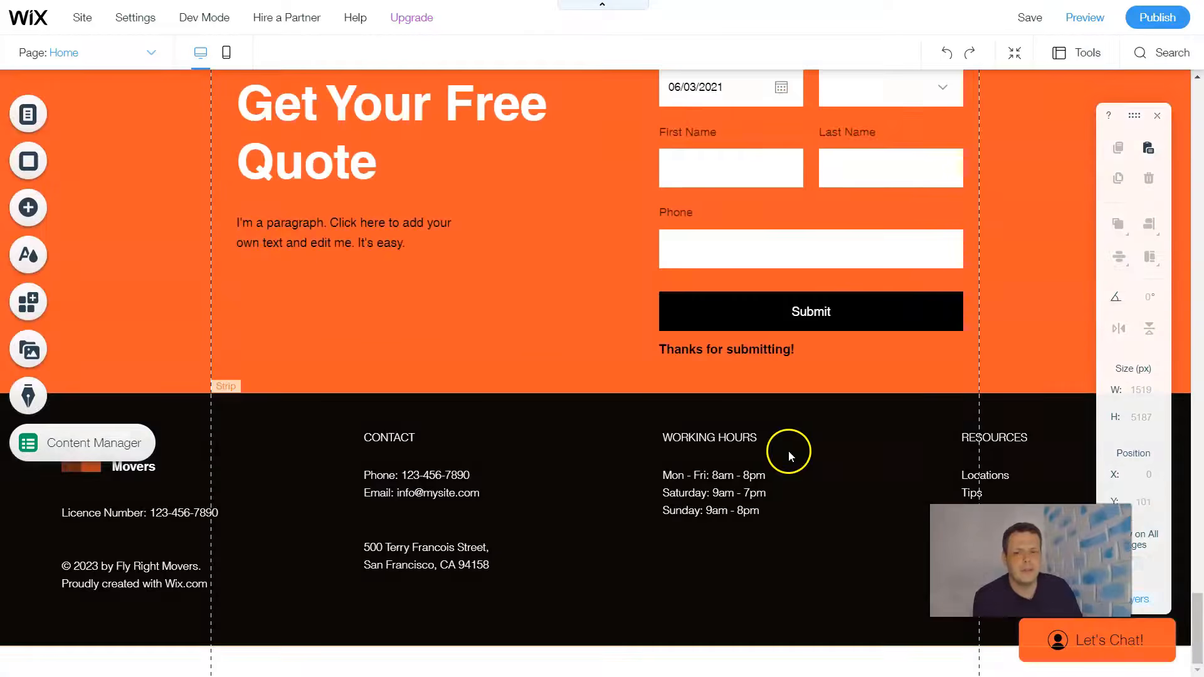
pyautogui.moveTo(778, 564); pyautogui.dragTo(759, 624)
pyautogui.click(816, 527)
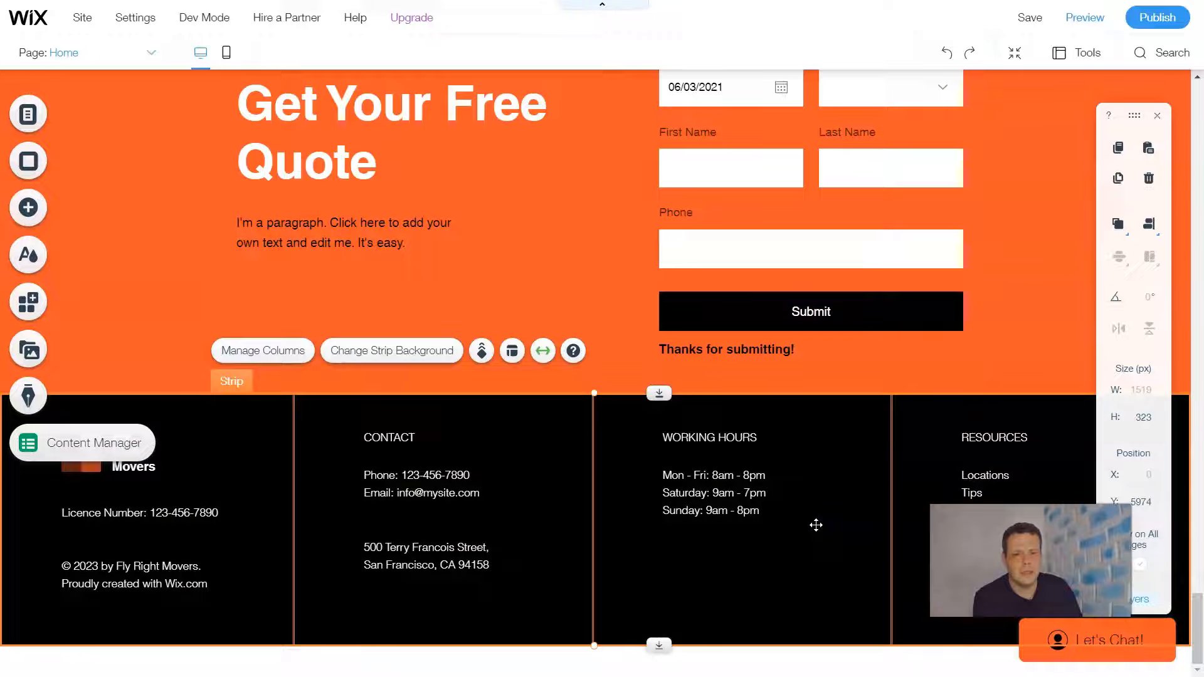
pyautogui.click(784, 409)
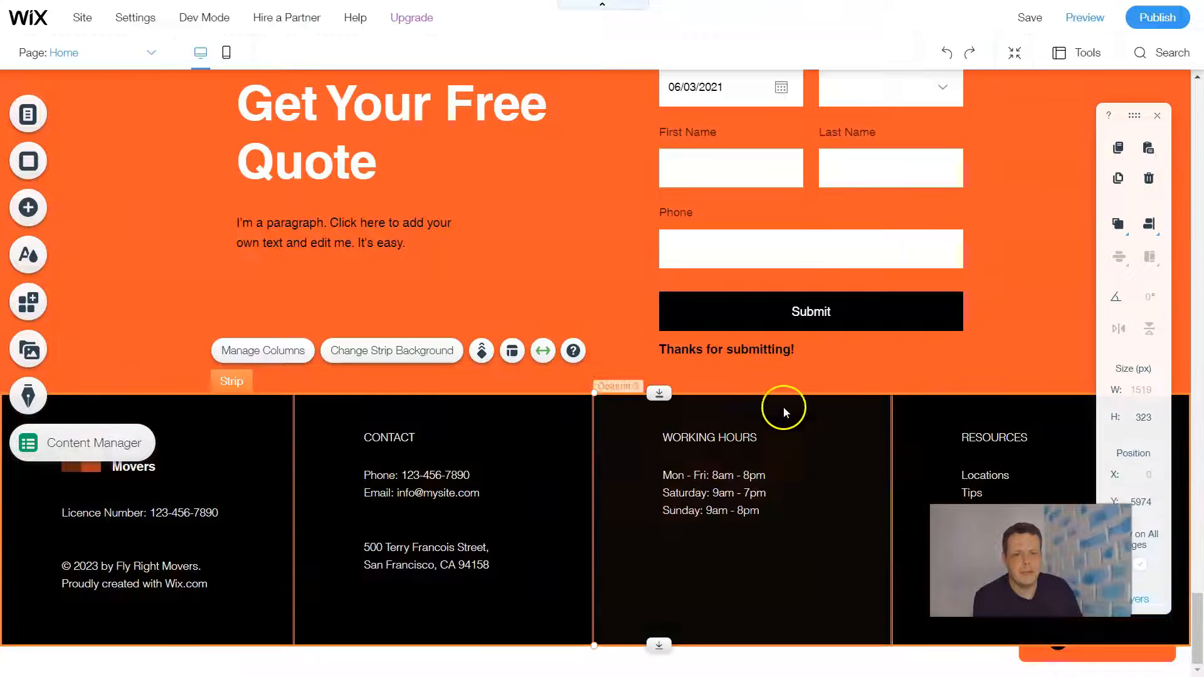
pyautogui.click(783, 377)
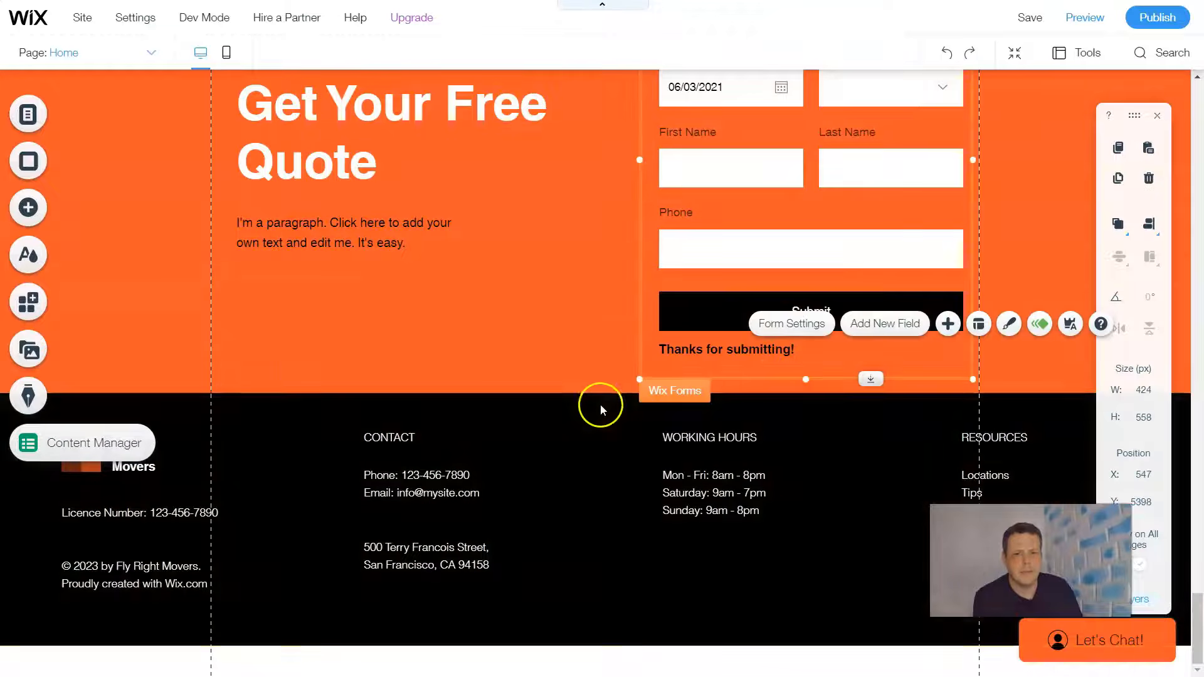
pyautogui.click(601, 409)
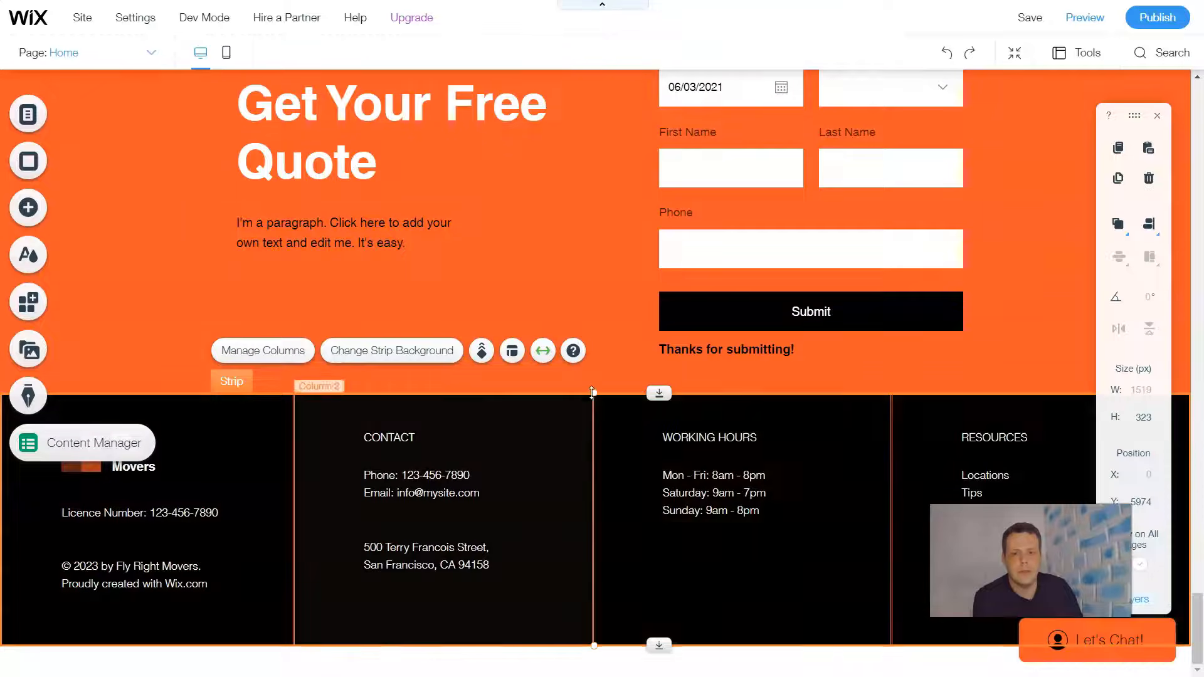
pyautogui.moveTo(593, 410); pyautogui.dragTo(582, 476)
pyautogui.click(571, 416)
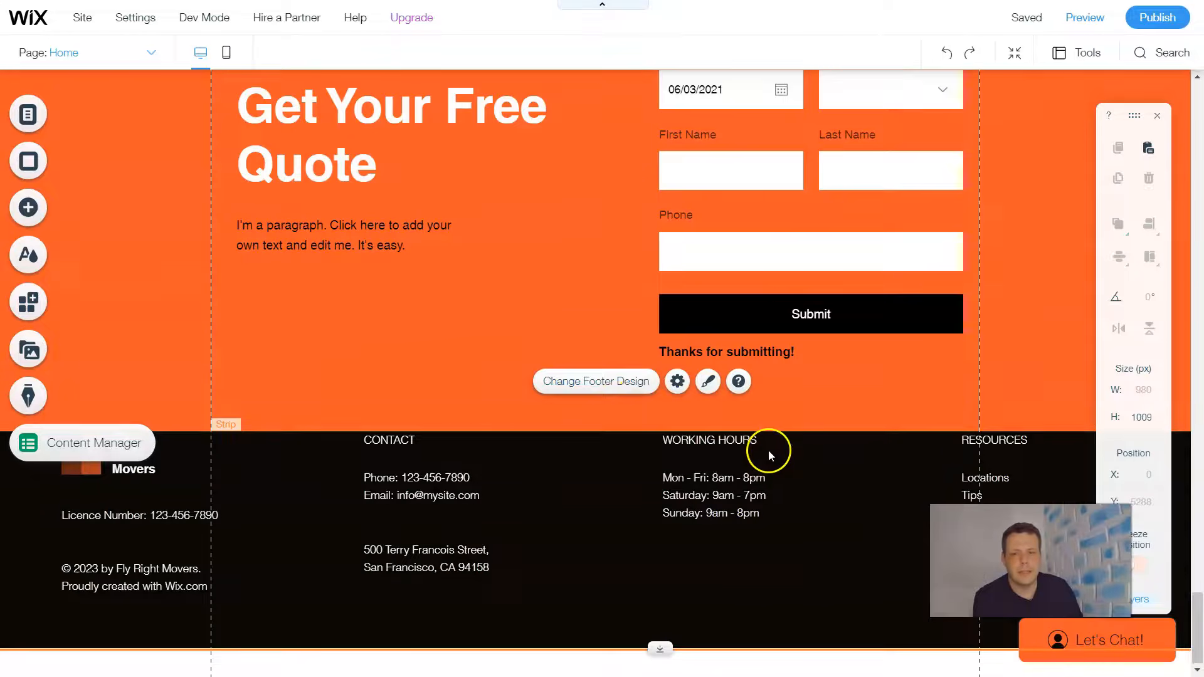
# - Return to the gap below the "Movers You Can Trust" strip and look over Photo Editor among the related image apps
pyautogui.scroll(15, 769, 450)
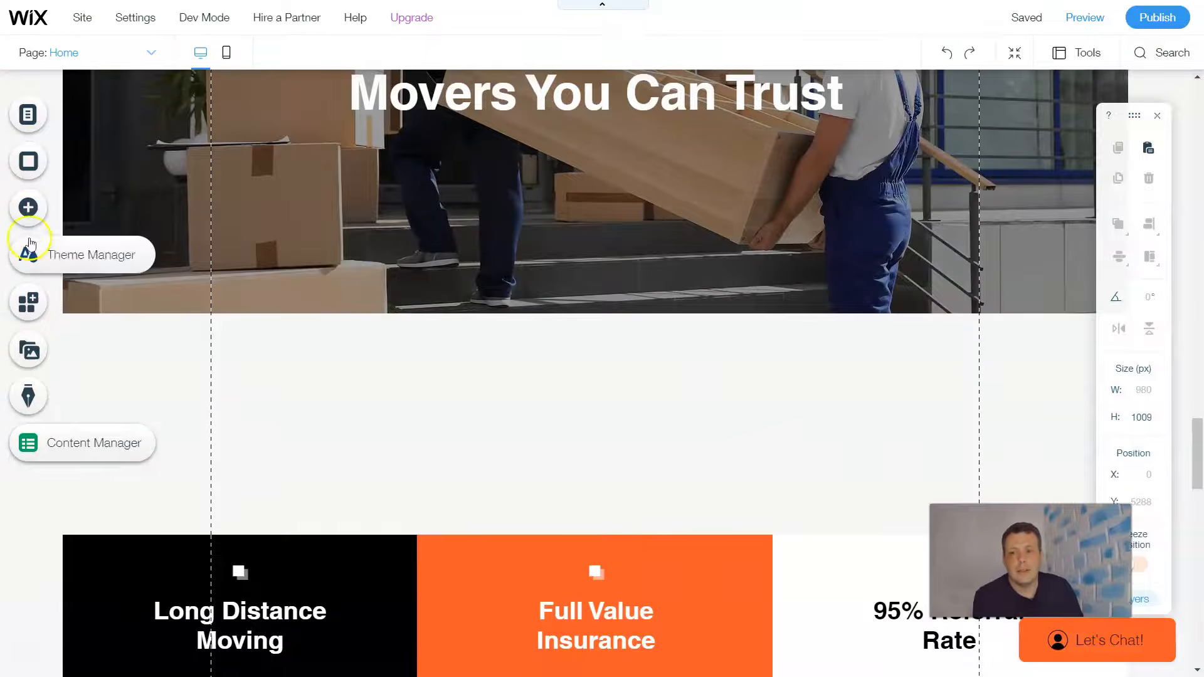
pyautogui.click(28, 206)
pyautogui.scroll(-2, 502, 279)
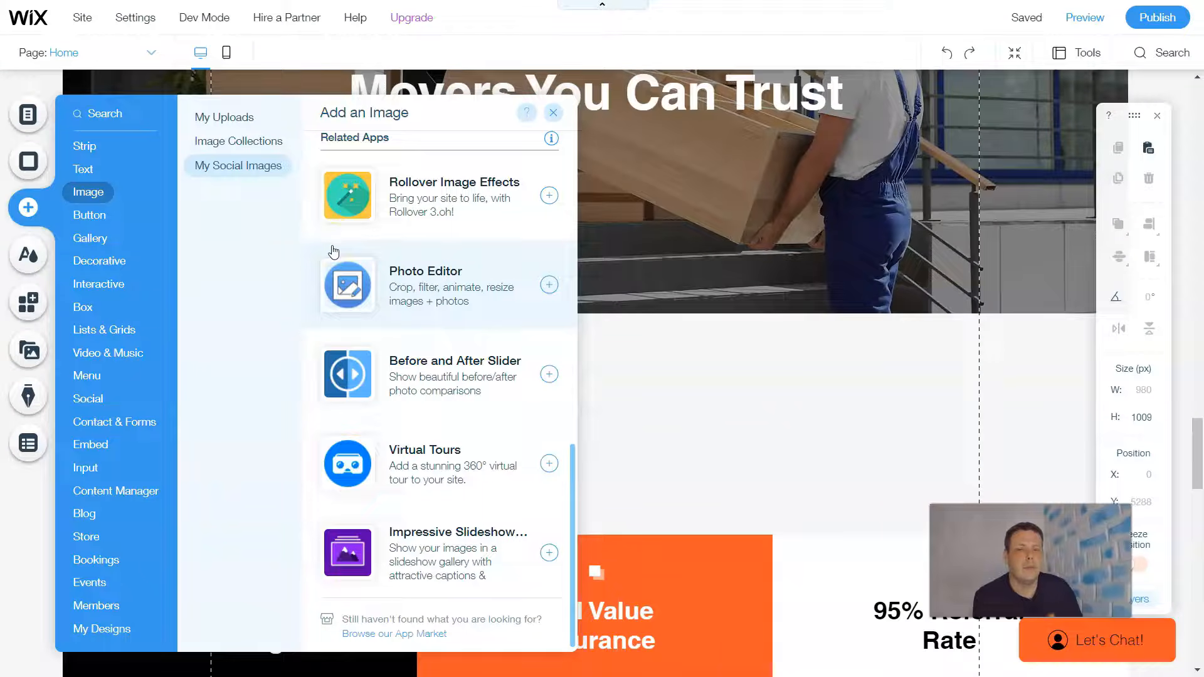
pyautogui.click(495, 270)
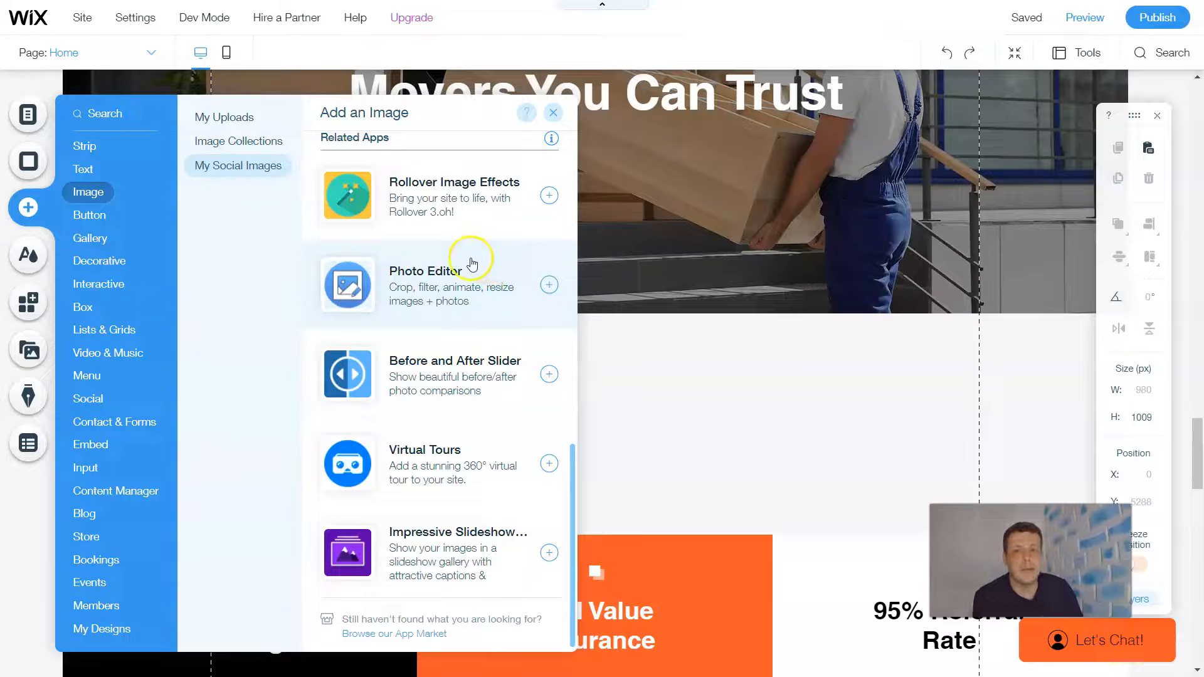